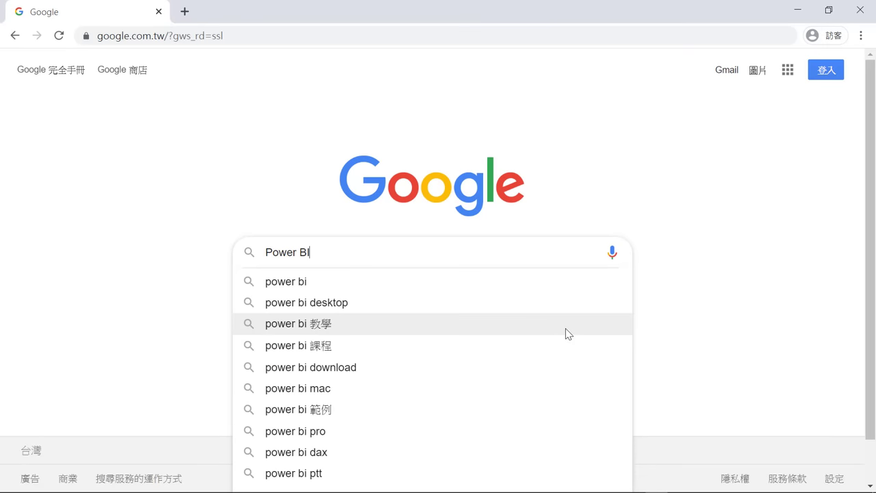
- Open the Power BI - Microsoft site and go to its free 免費開始 get-started page
click(207, 120)
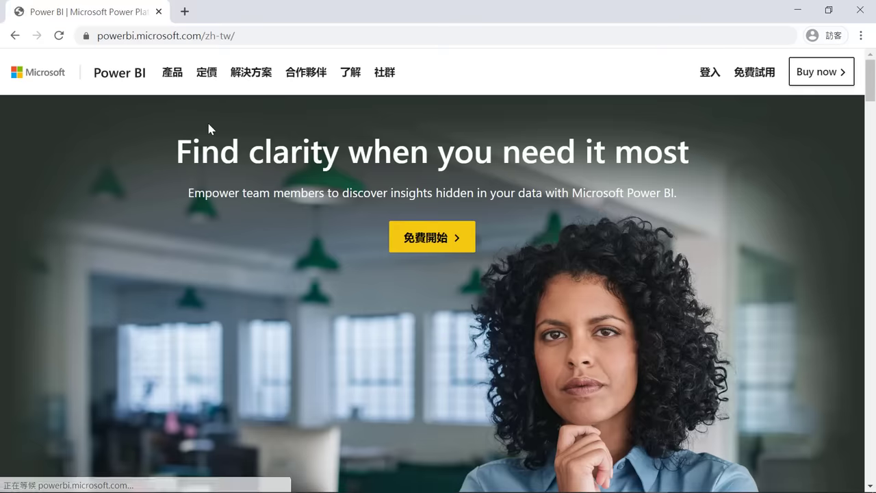
click(420, 247)
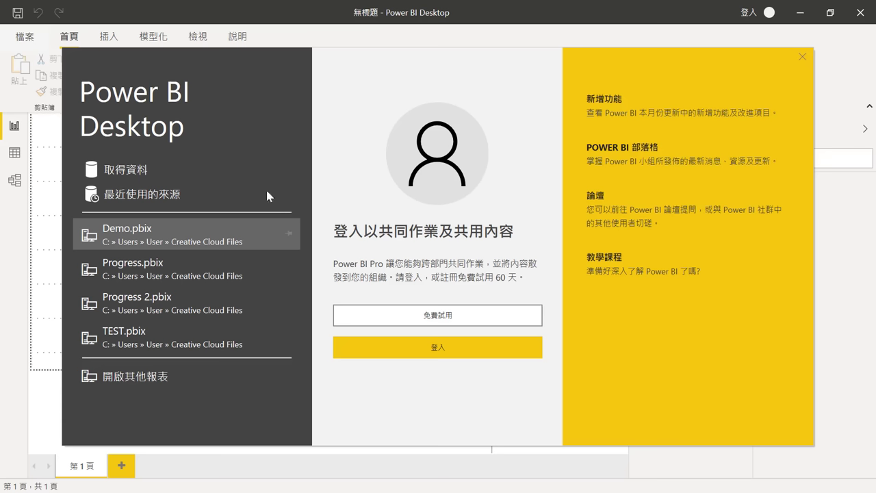
- Close the Power BI Desktop start screen to reveal the blank report page
click(140, 174)
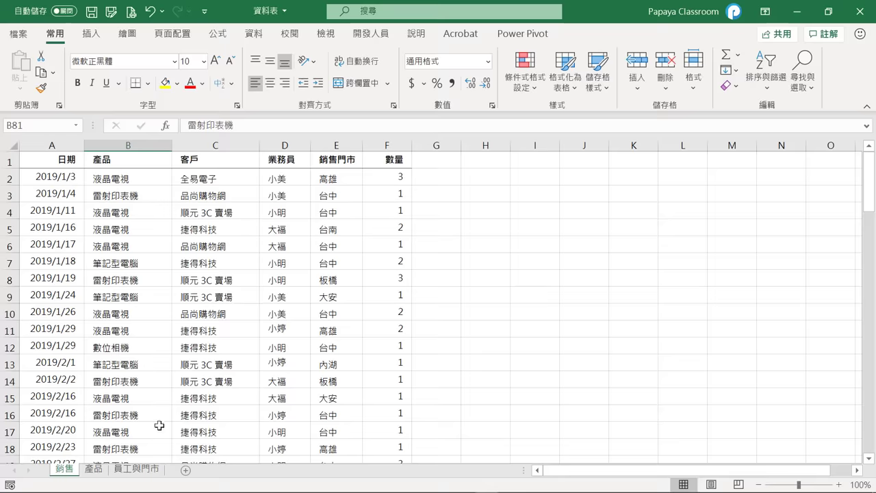
- Format A1:B7 on the 員工與門市 sheet as a plain-style table named 員工
click(97, 470)
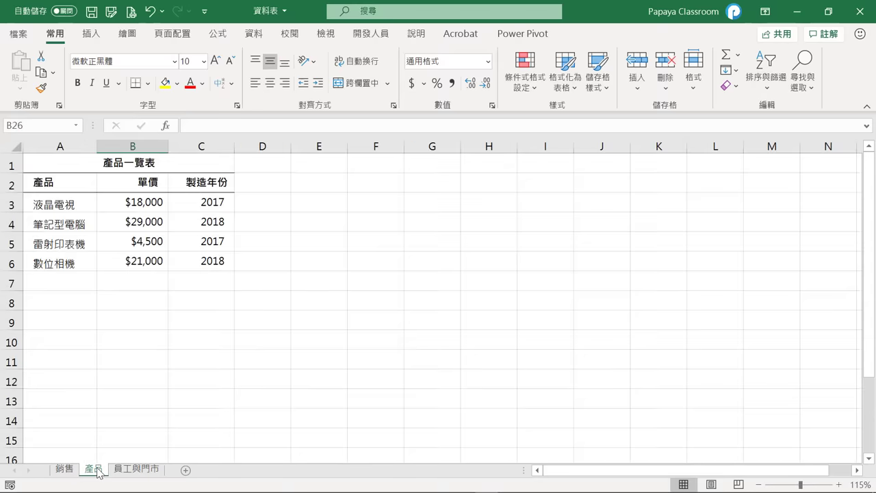
click(125, 471)
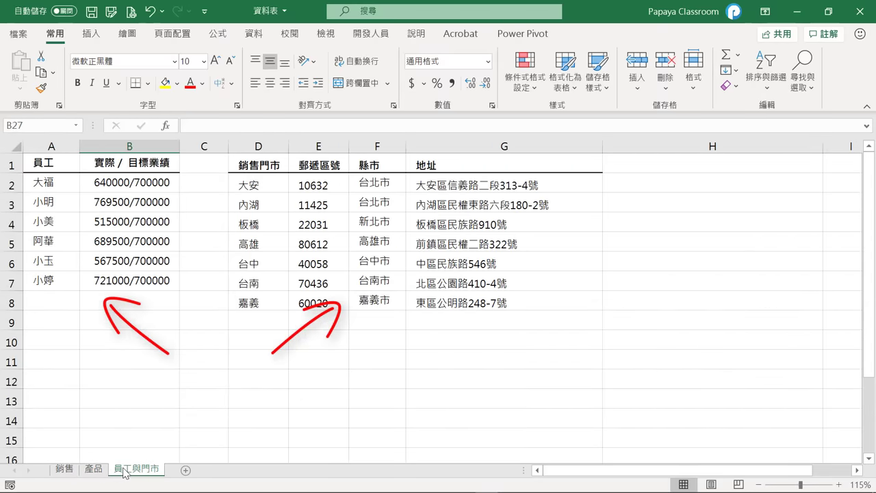
drag(43, 163, 102, 286)
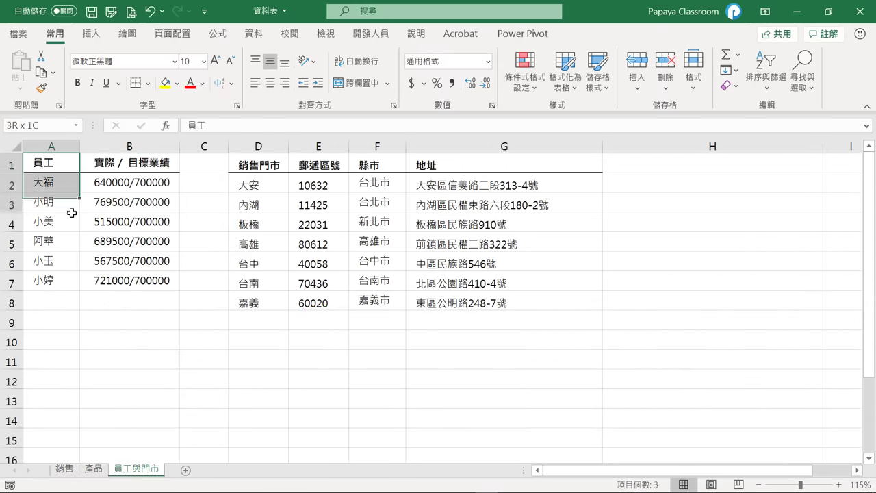
click(565, 82)
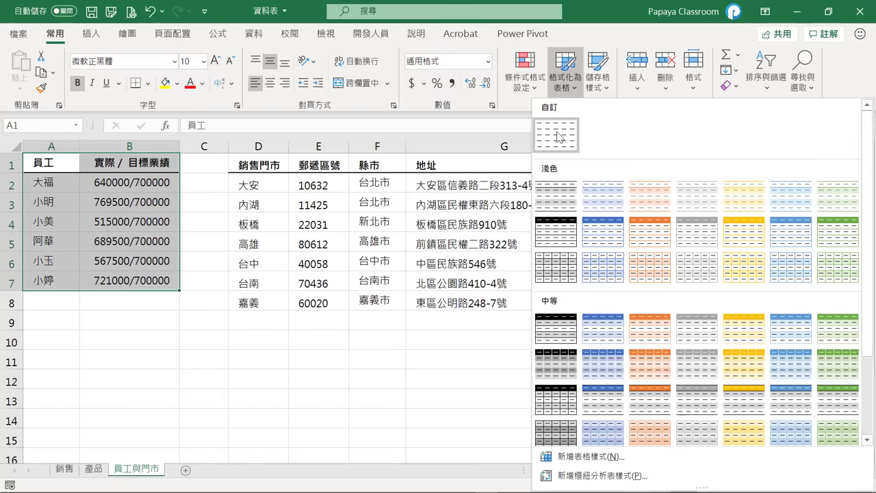
click(557, 136)
click(285, 219)
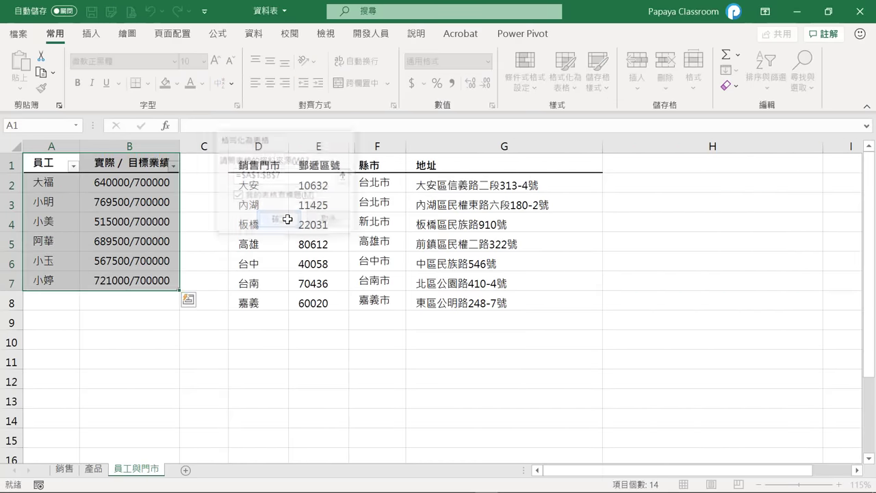
click(50, 72)
text(om)
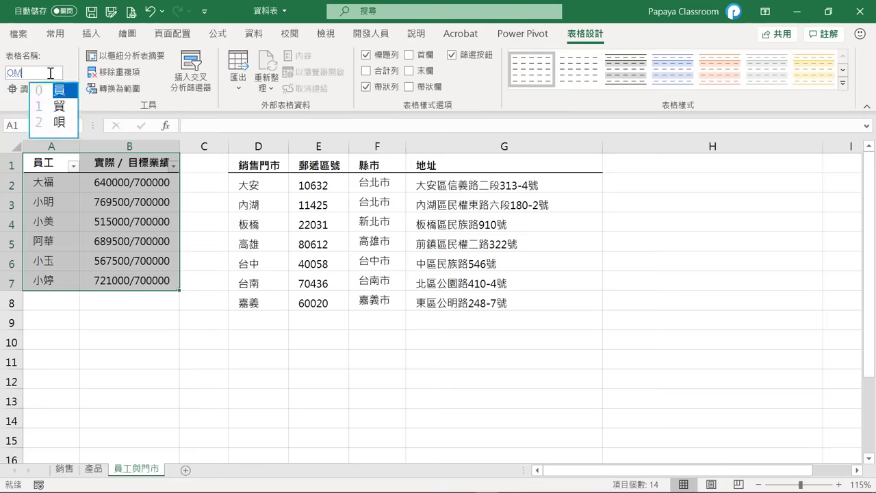
text(員工)
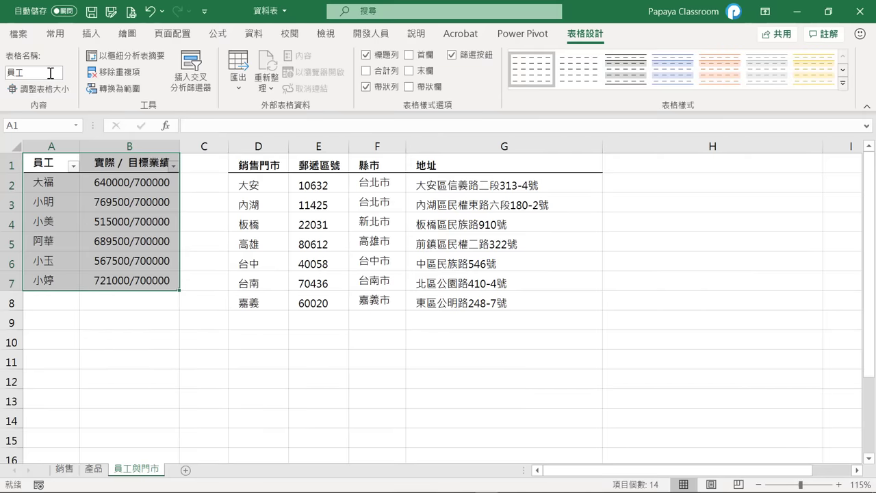
key(Return)
click(235, 167)
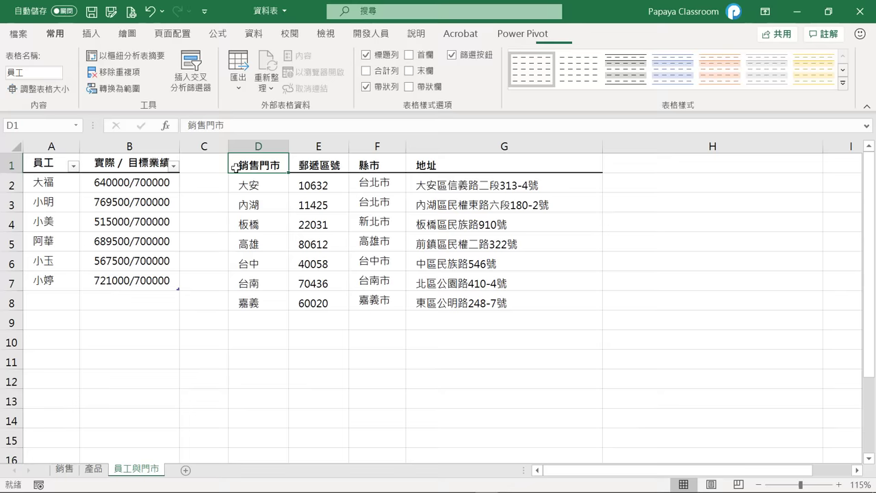
- Turn the store list D1:G8 into a table with Ctrl+T and name it 門市
click(233, 167)
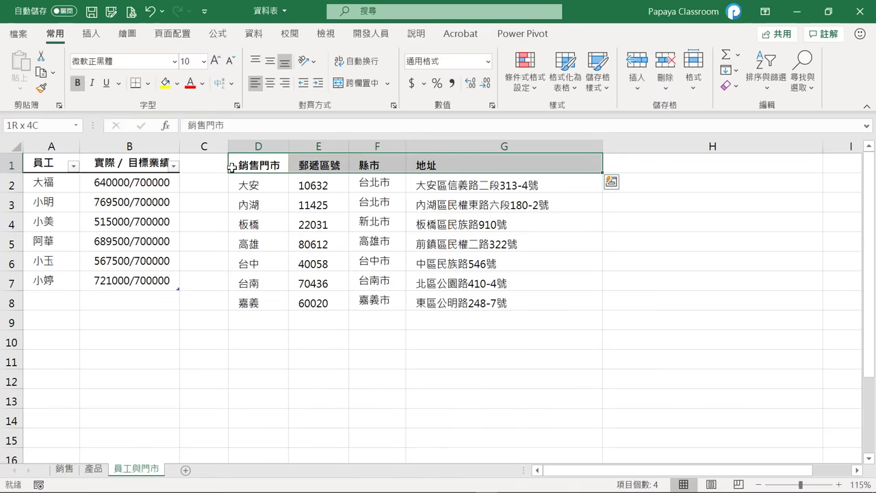
key(ctrl+shift+Down)
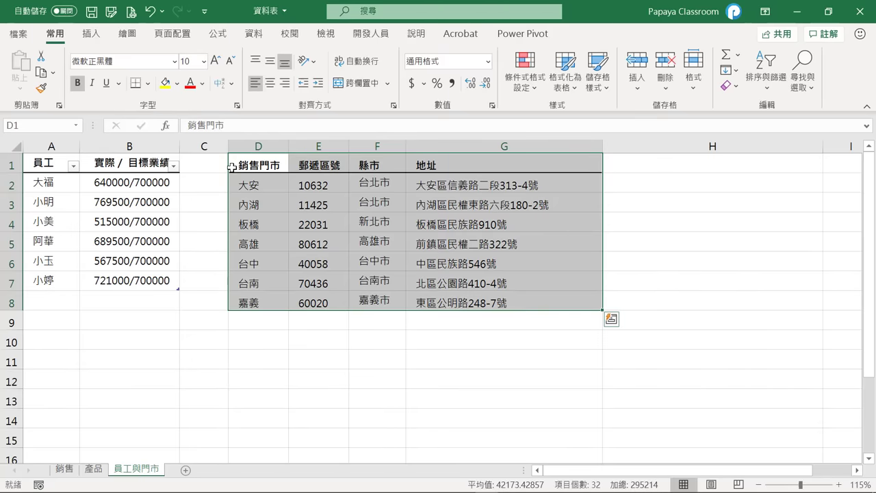
key(ctrl+t)
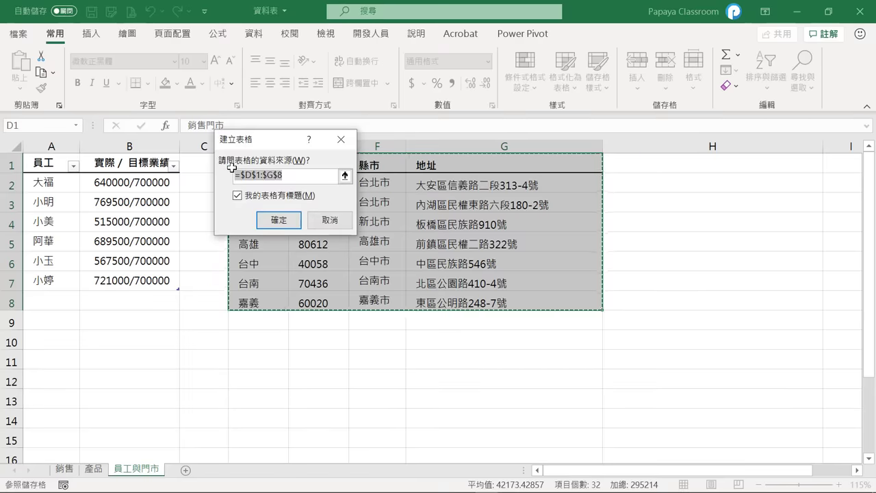
click(277, 219)
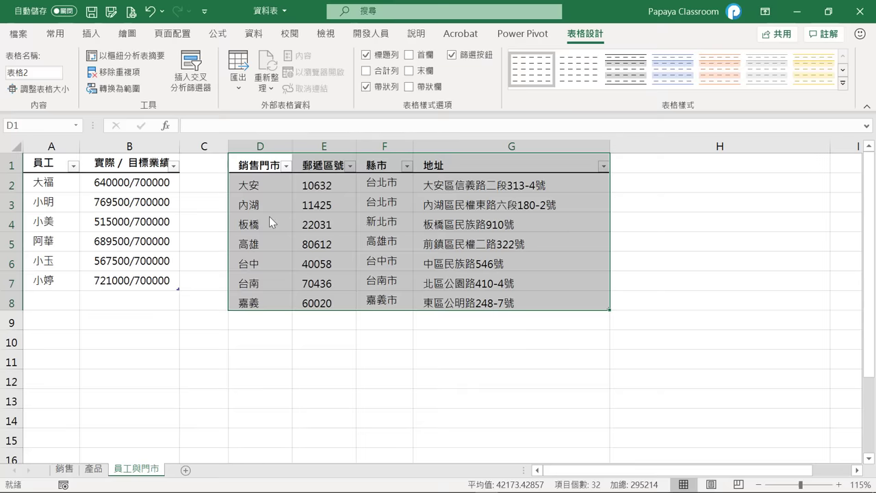
click(55, 72)
text(門LN市)
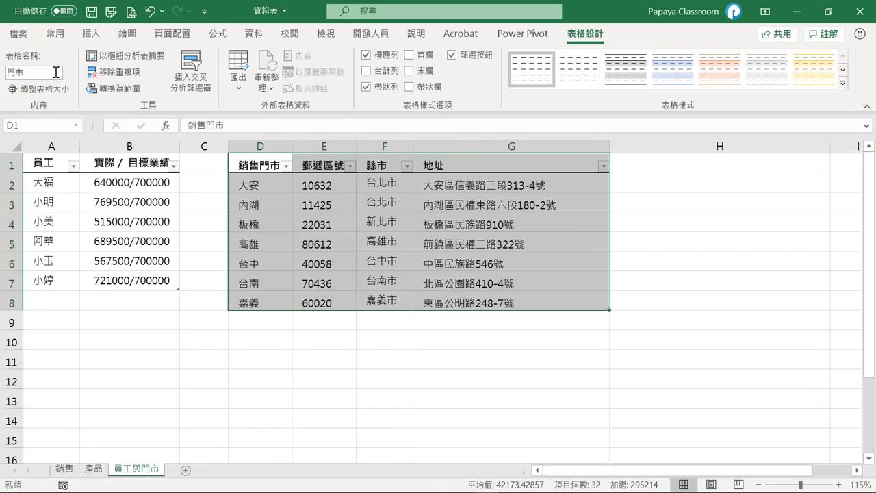
key(Return)
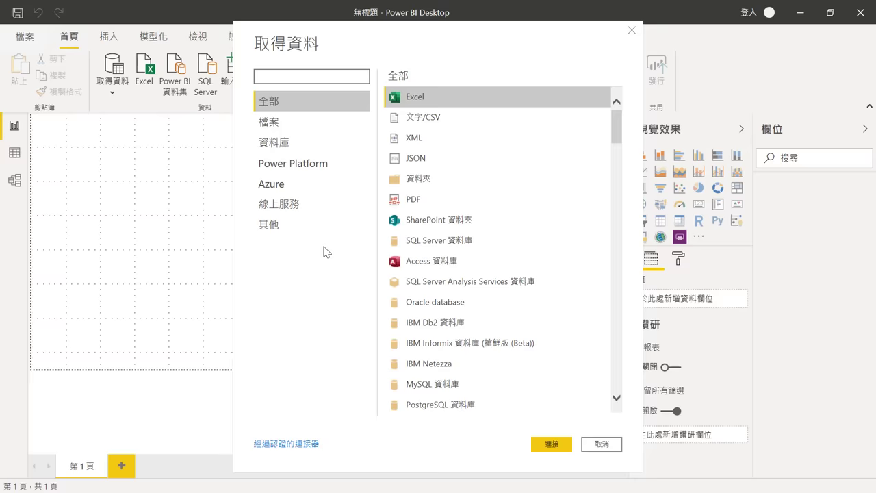
- Connect Power BI to the Excel workbook 資料表 as the data source
click(550, 445)
click(189, 132)
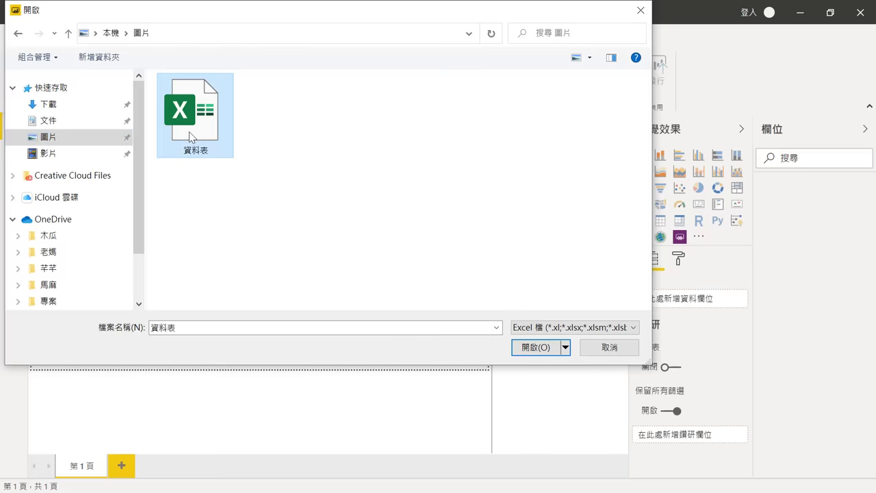
click(528, 346)
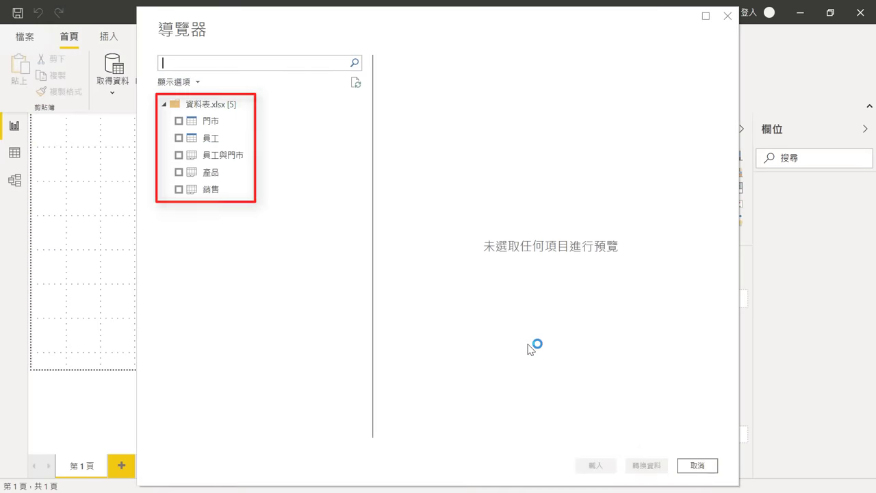
- Check 門市, 員工, 產品 and 銷售 in Navigator and open them in Power Query Editor
click(178, 120)
click(179, 138)
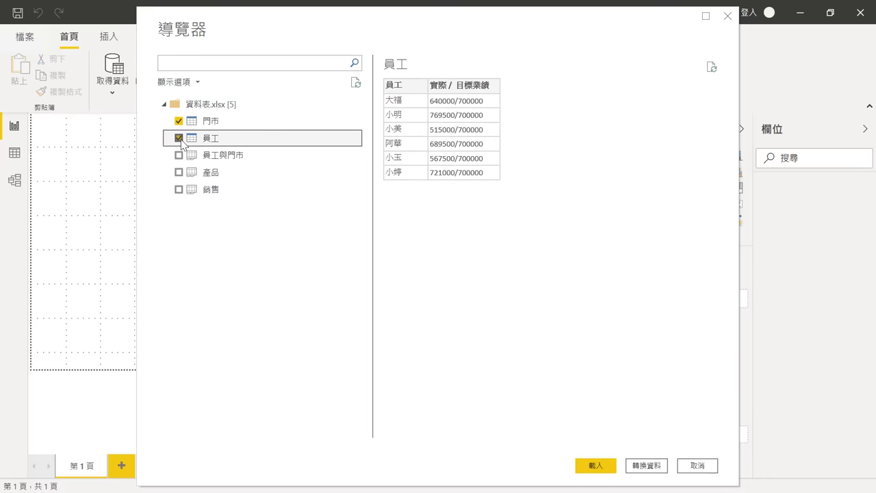
click(190, 157)
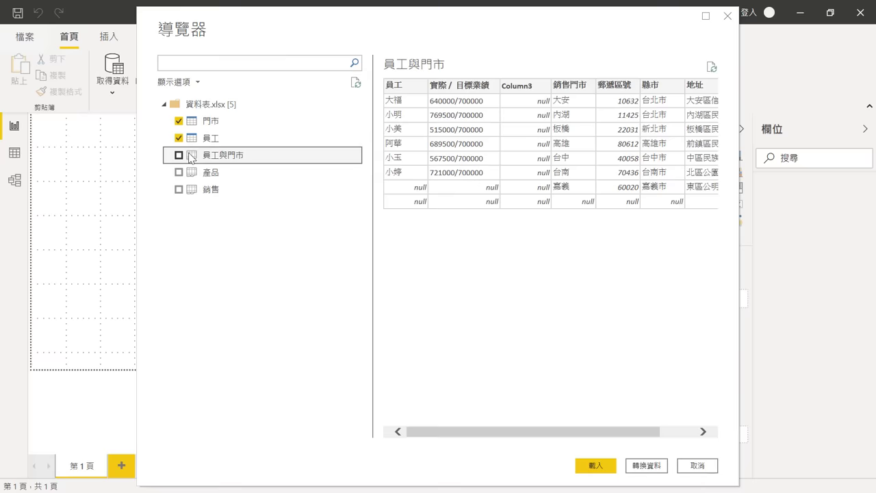
click(179, 172)
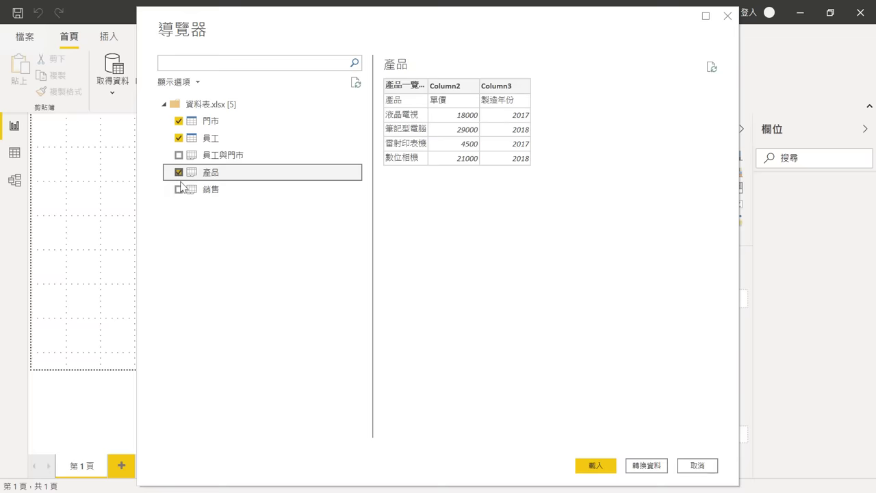
click(179, 189)
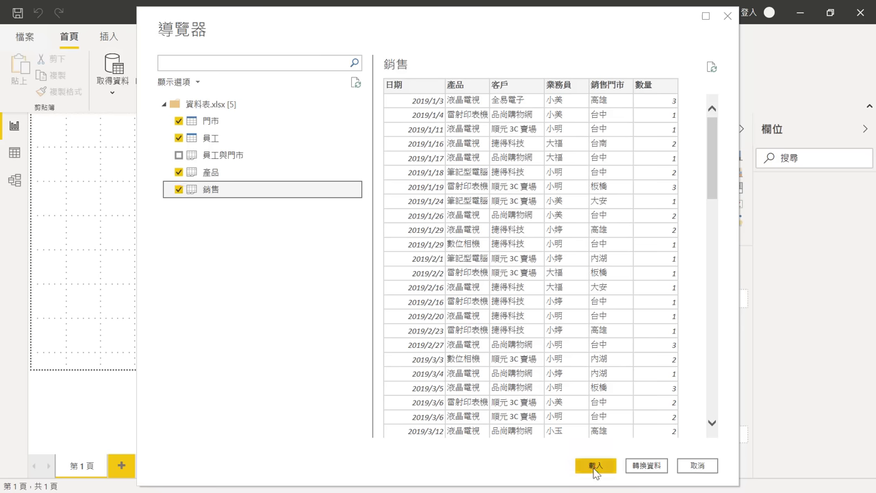
click(648, 472)
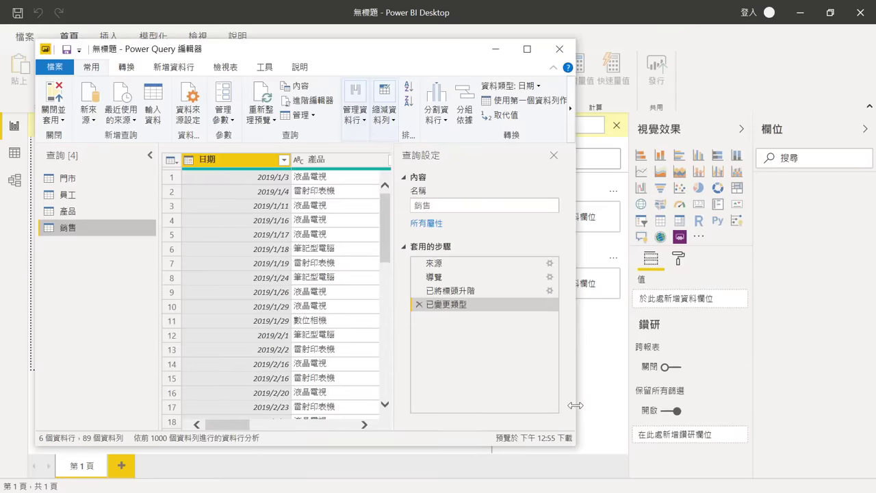
- In the 產品 query, promote the first row to headers and remove the 製造年份 column
drag(583, 410, 849, 409)
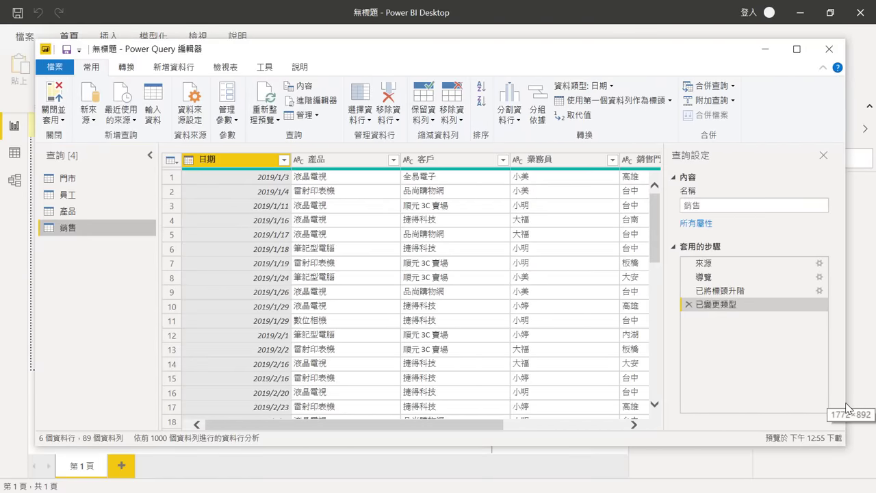
click(85, 216)
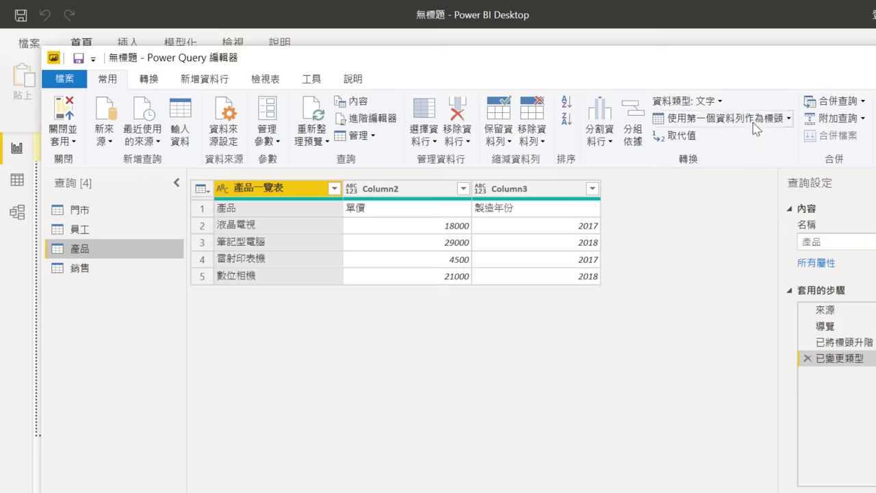
click(754, 124)
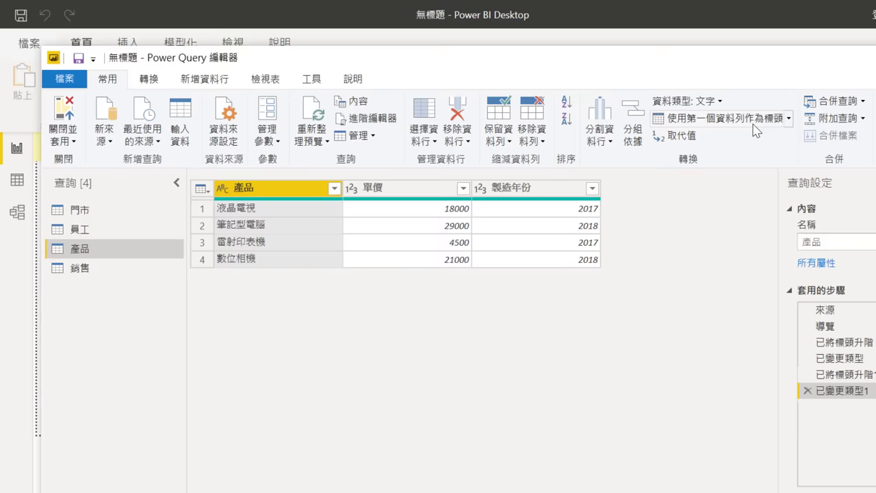
click(560, 189)
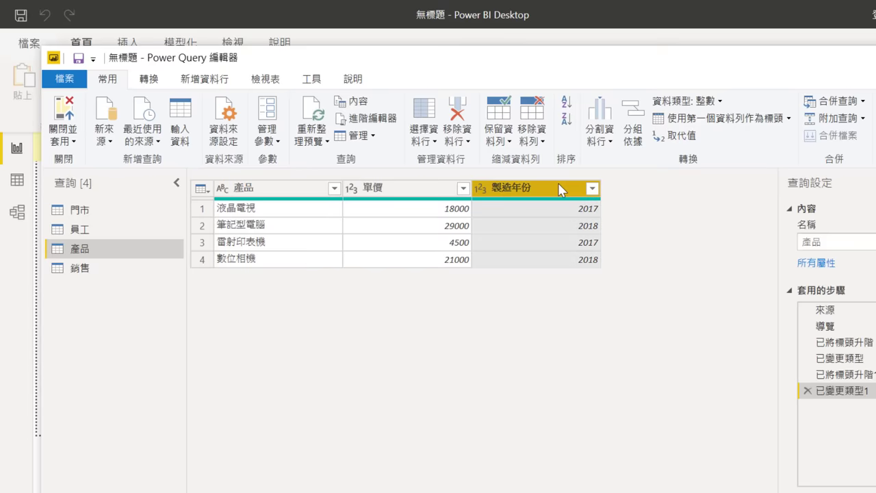
click(459, 140)
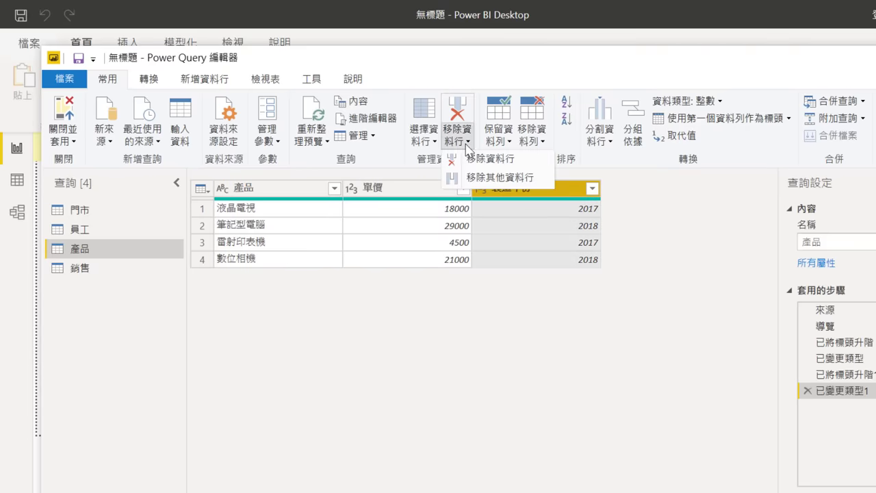
click(468, 163)
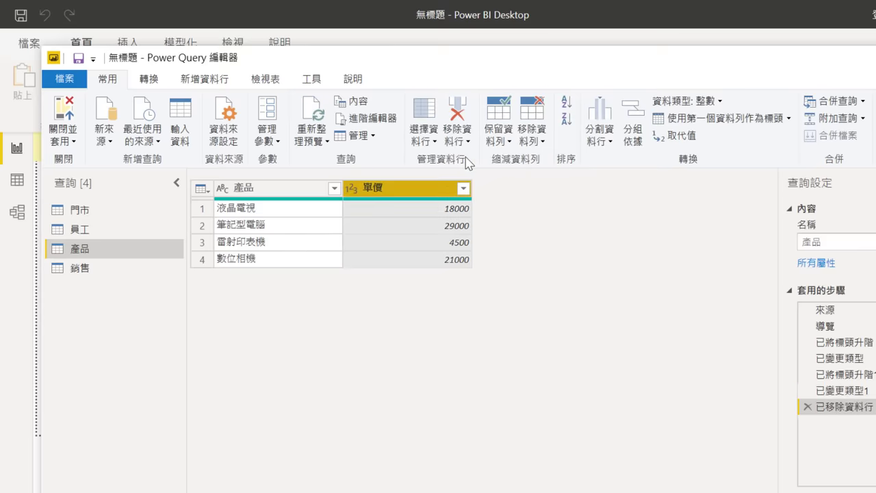
click(163, 232)
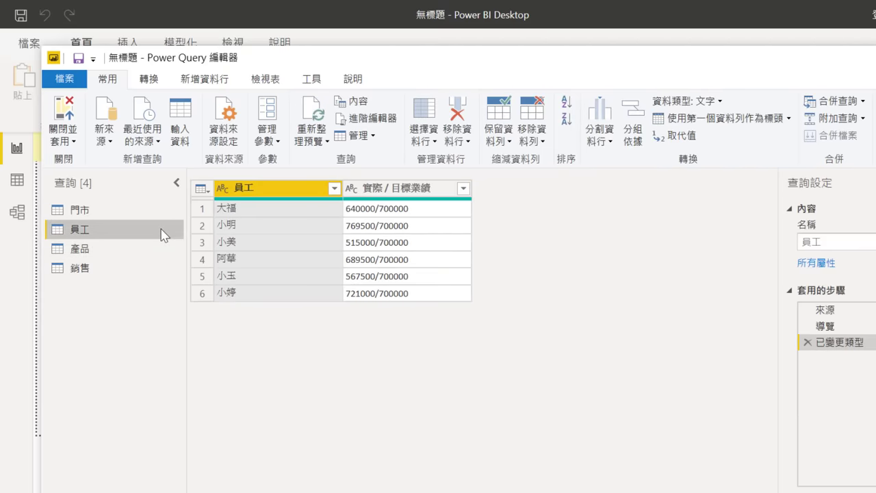
- Split the 實際 / 目標業績 column at each custom '/' delimiter
click(376, 191)
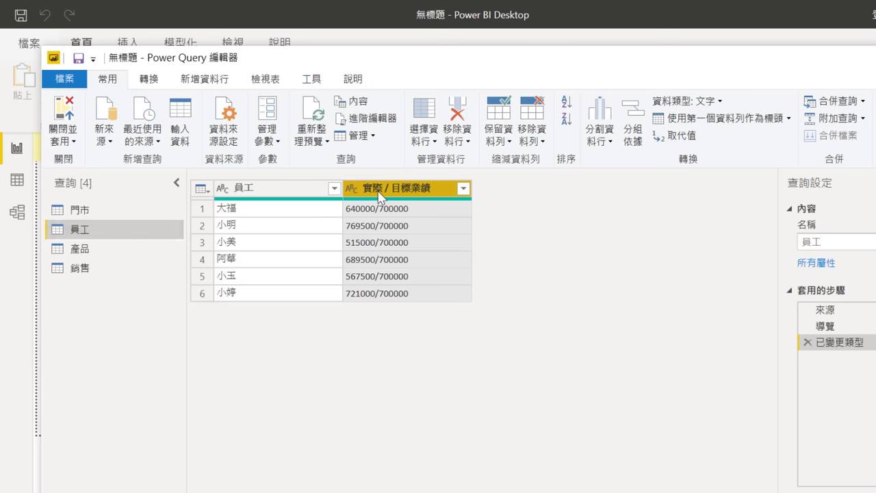
click(150, 78)
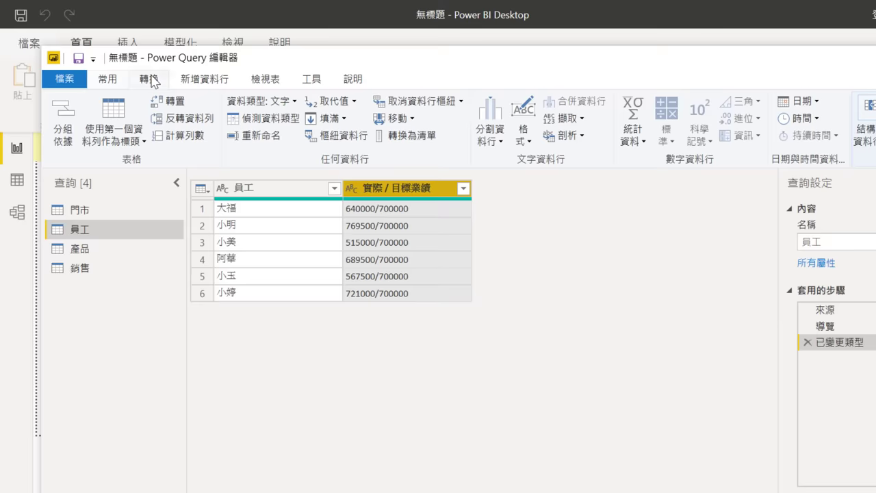
click(487, 135)
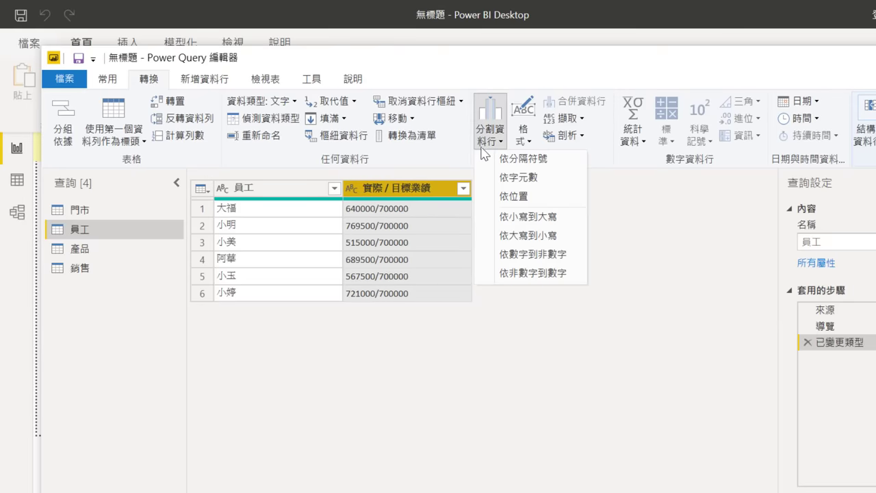
click(490, 160)
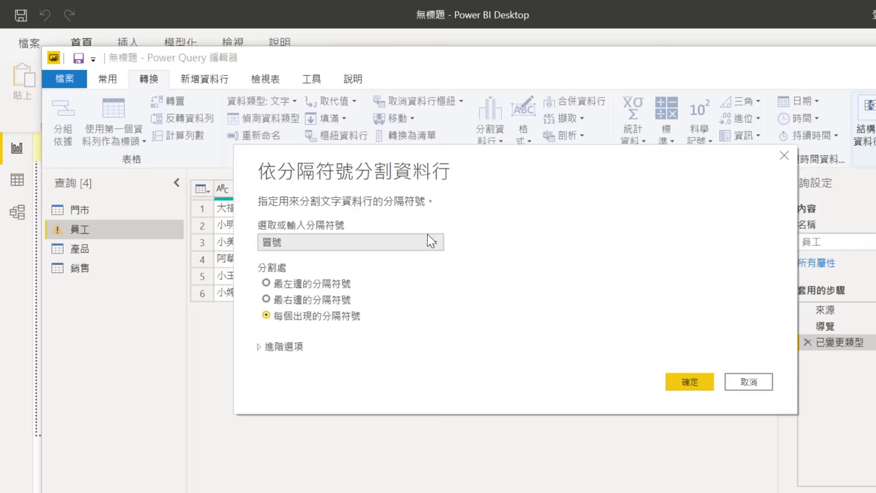
click(431, 242)
click(410, 354)
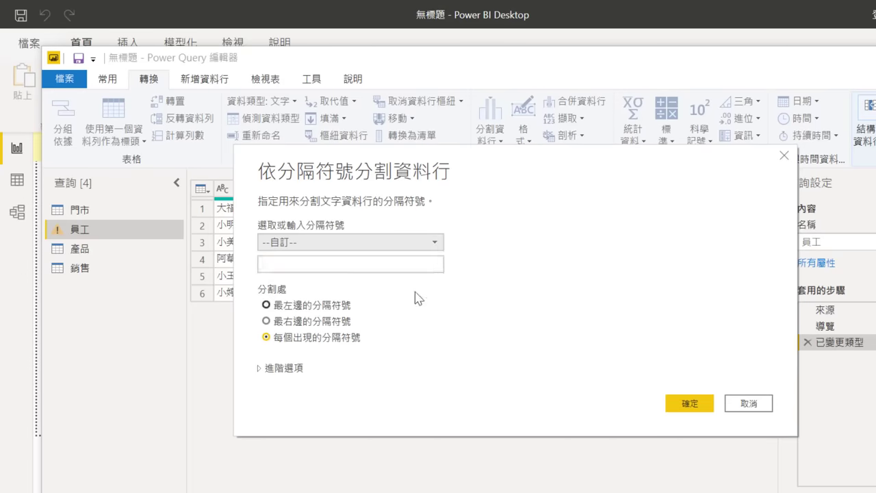
click(416, 263)
text(/)
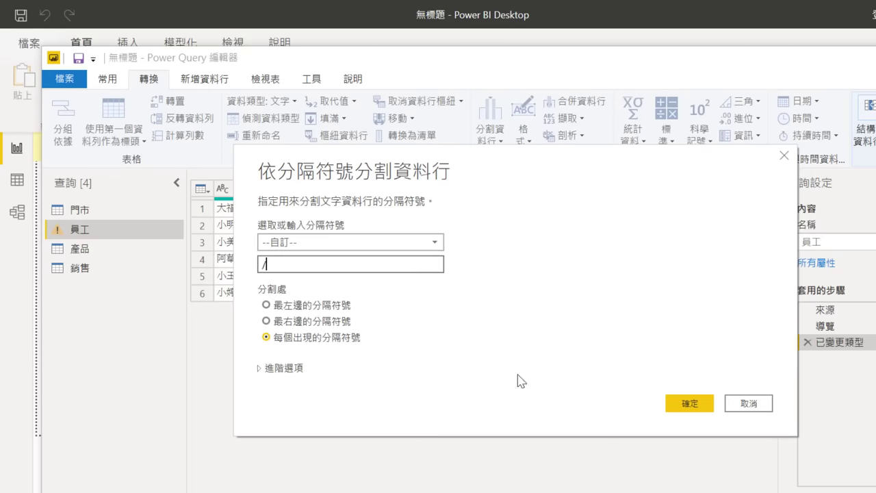
click(677, 407)
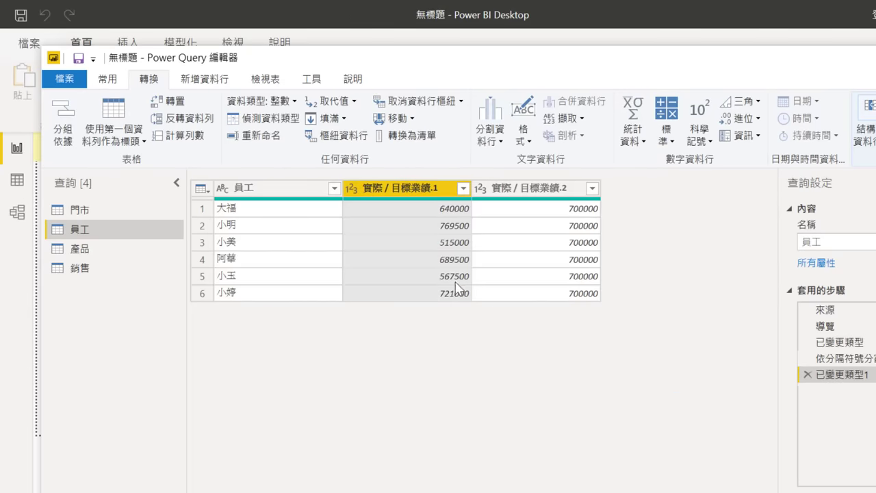
- Rename the split columns 實際業績 and 目標業績, then close and apply the query changes
double_click(399, 189)
key(Delete)
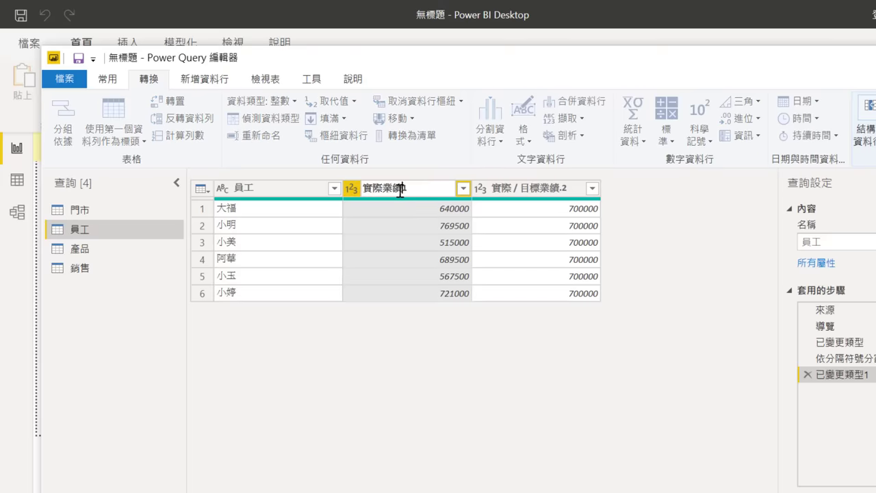
key(End)
key(BackSpace)
key(BackSpace)
key(Return)
double_click(493, 192)
key(End)
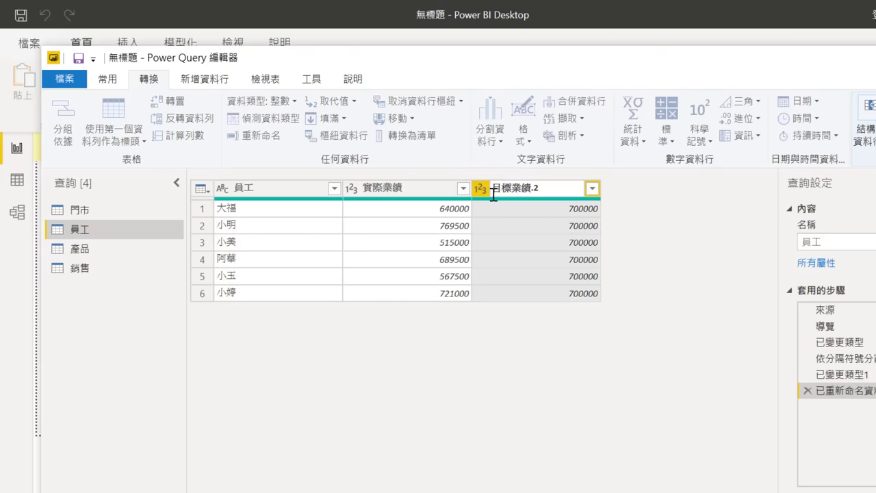
key(BackSpace)
key(BackSpace)
key(Return)
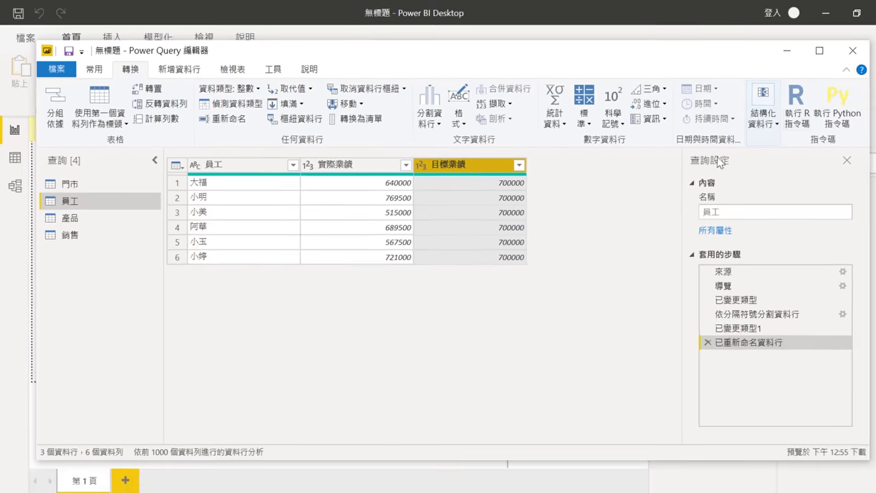
click(826, 48)
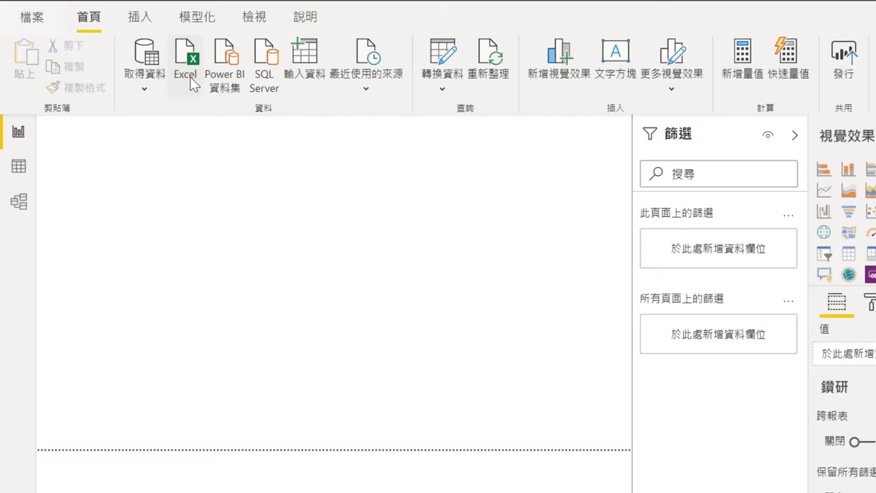
- In Model view, link 員工[員工] to 銷售[業務員] one-to-many, then return to Data view
click(14, 152)
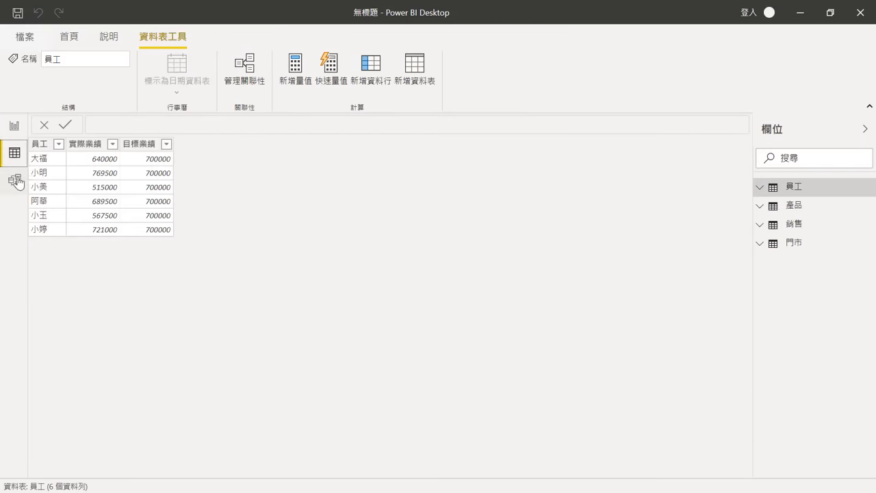
click(14, 180)
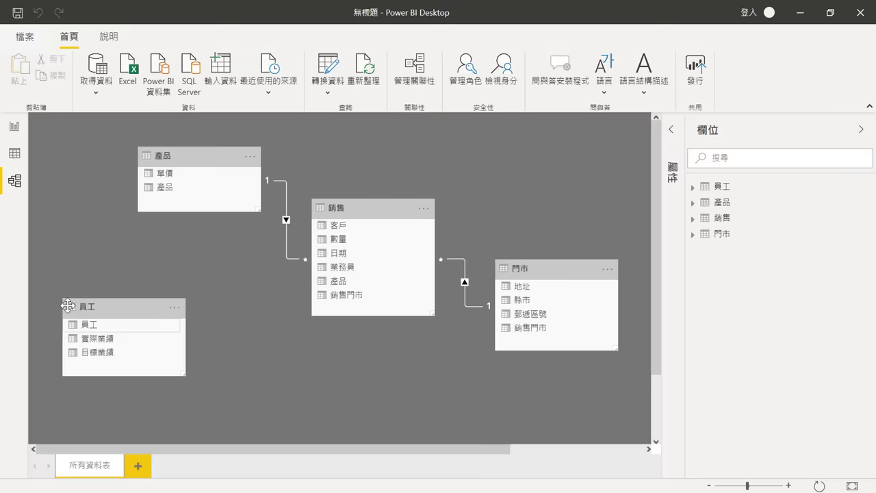
drag(89, 325, 322, 270)
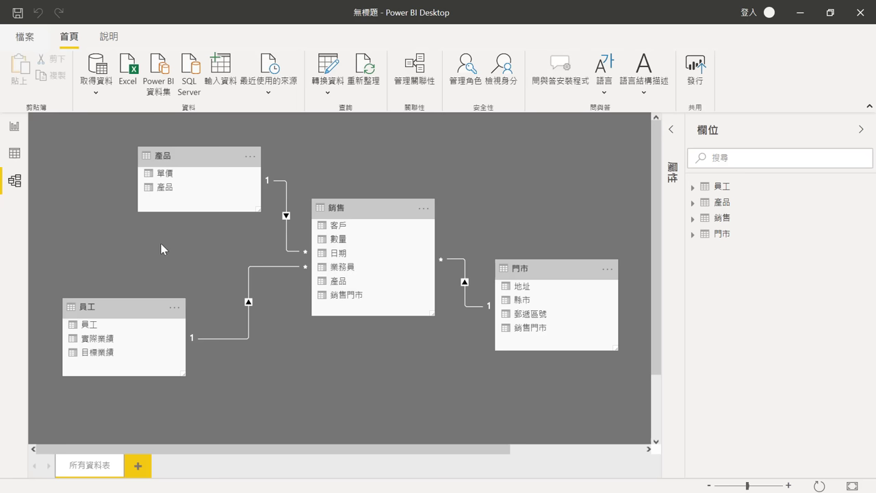
click(14, 153)
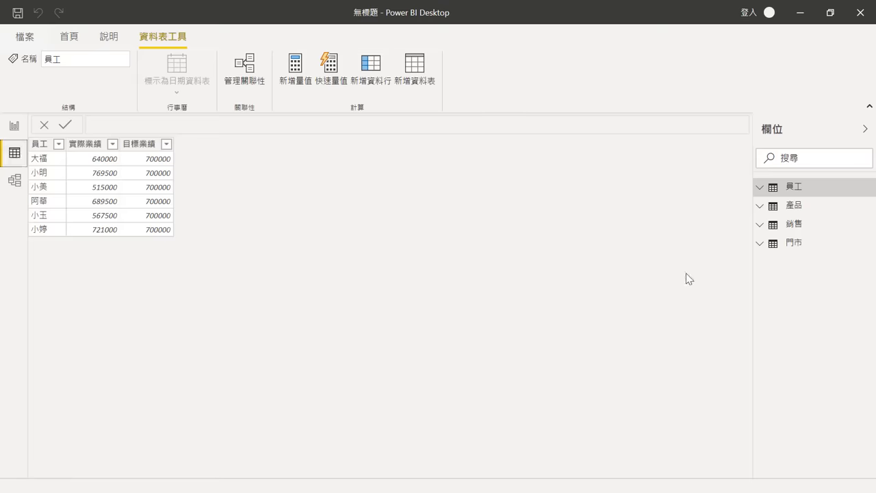
- Add column 總金額 = RELATED('產品'[單價])*'銷售'[數量] to 銷售, formatted as currency
click(788, 225)
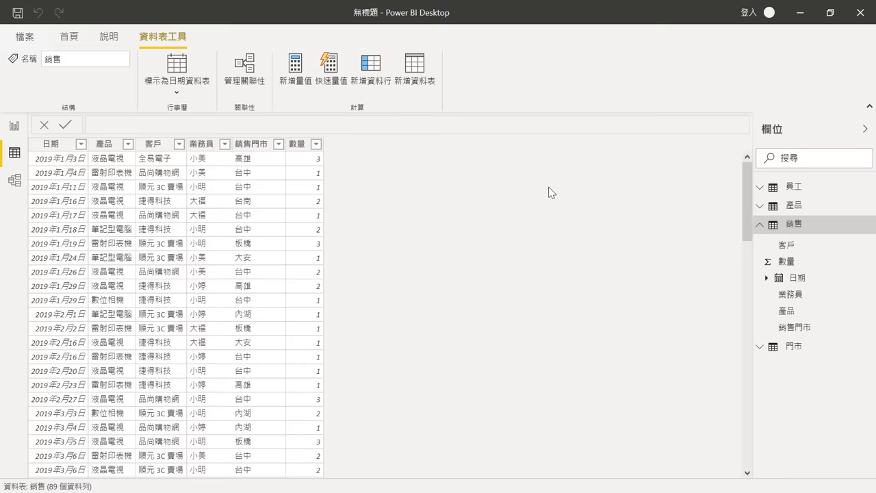
click(375, 79)
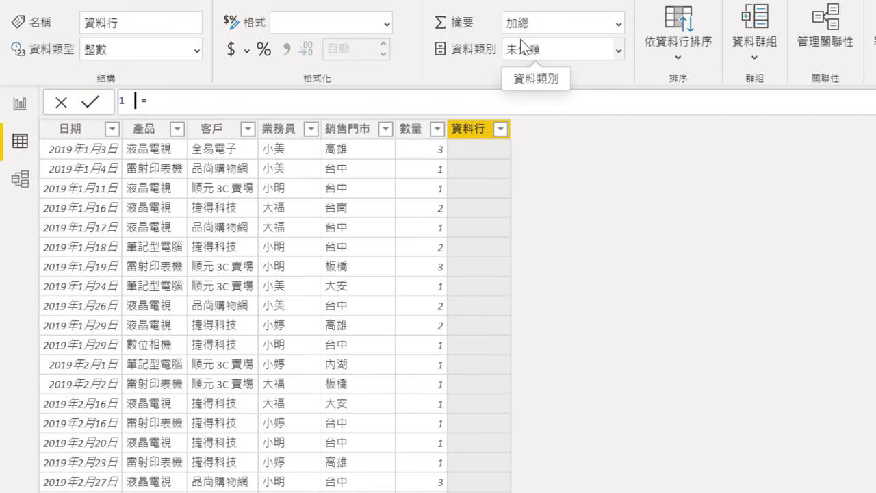
text(總金額 = )
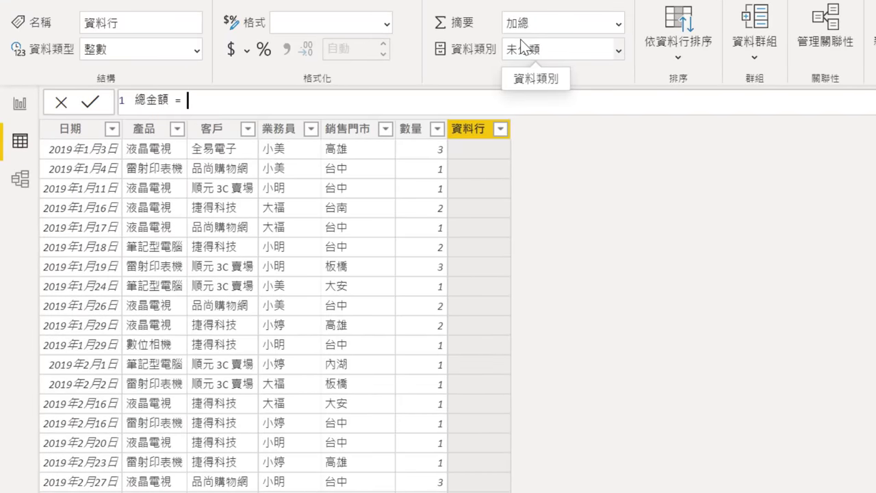
text(R)
key(Down)
key(Down)
key(Down)
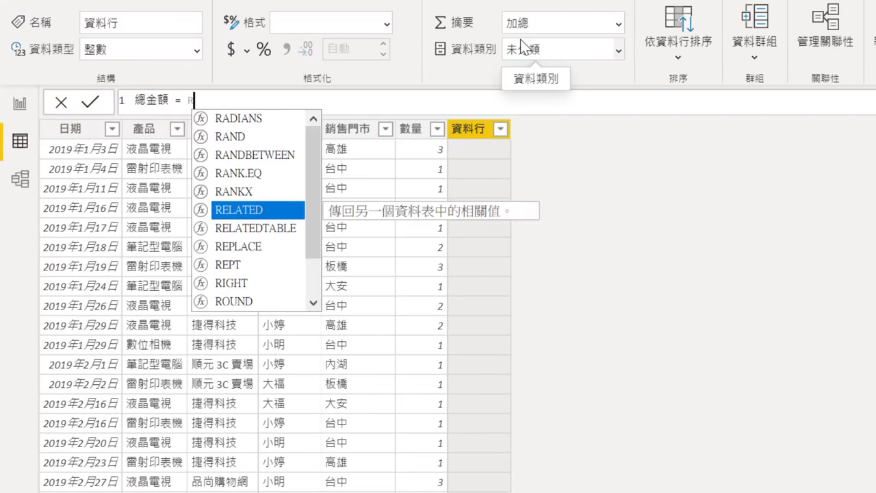
key(Tab)
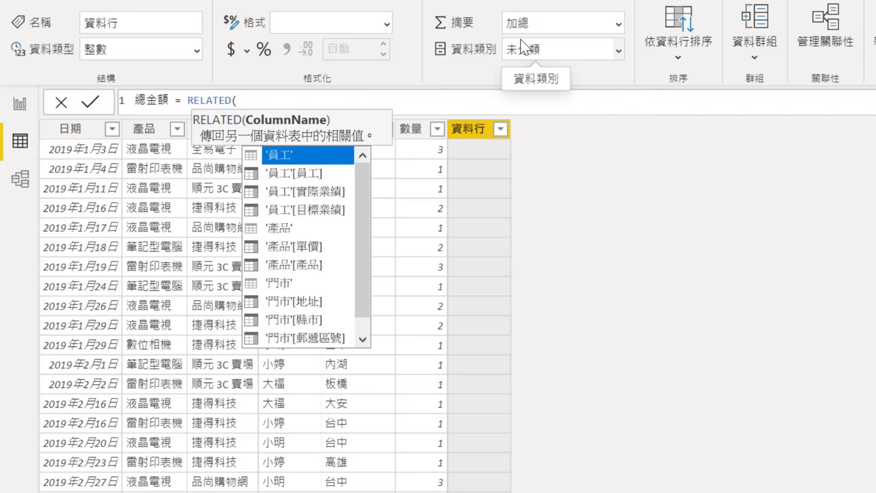
key(Down)
key(Down)
key(Down)
key(Down)
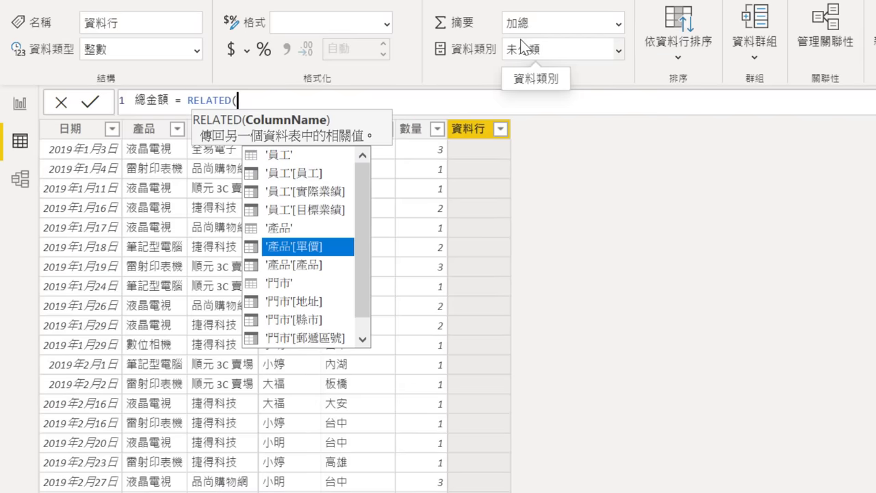
key(Tab)
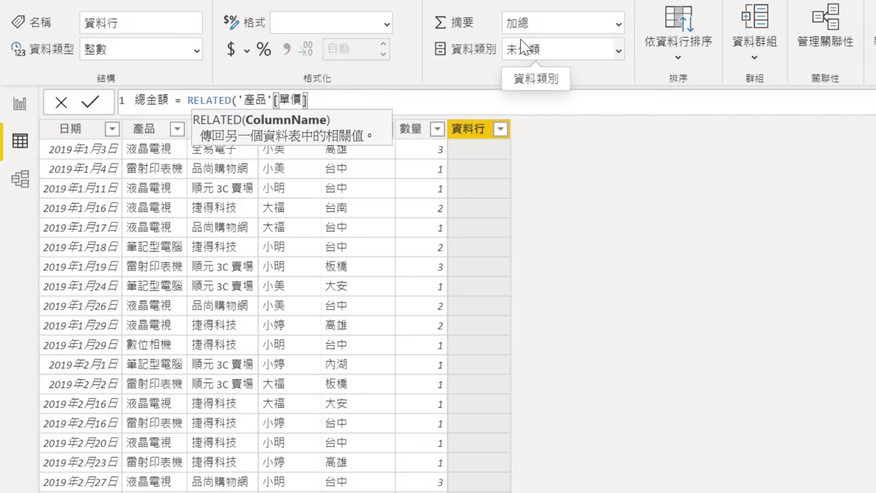
text()*)
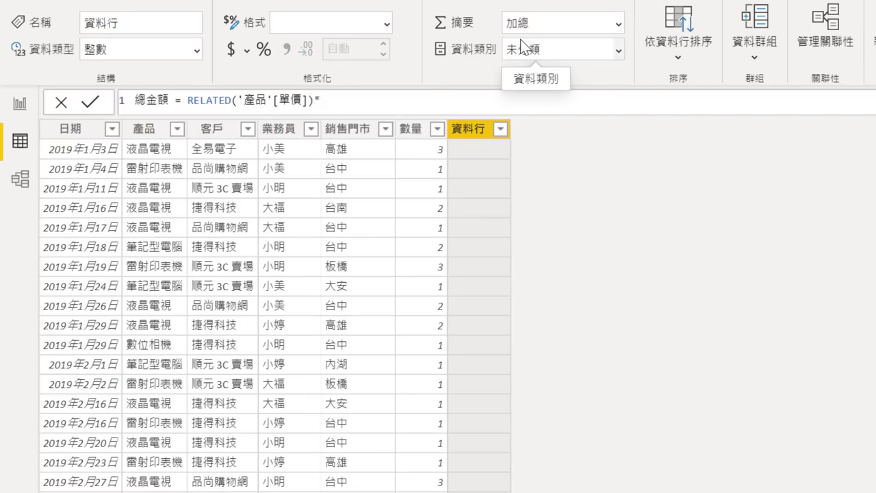
text(')
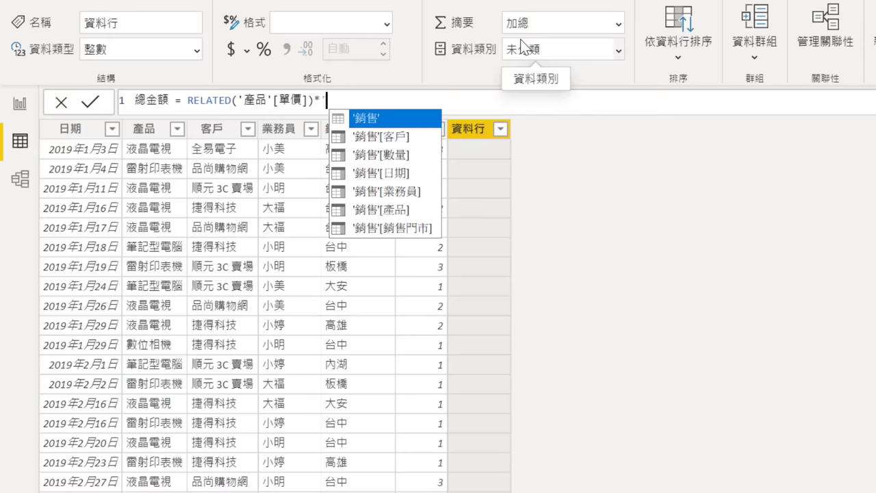
key(Down)
key(Down)
key(Tab)
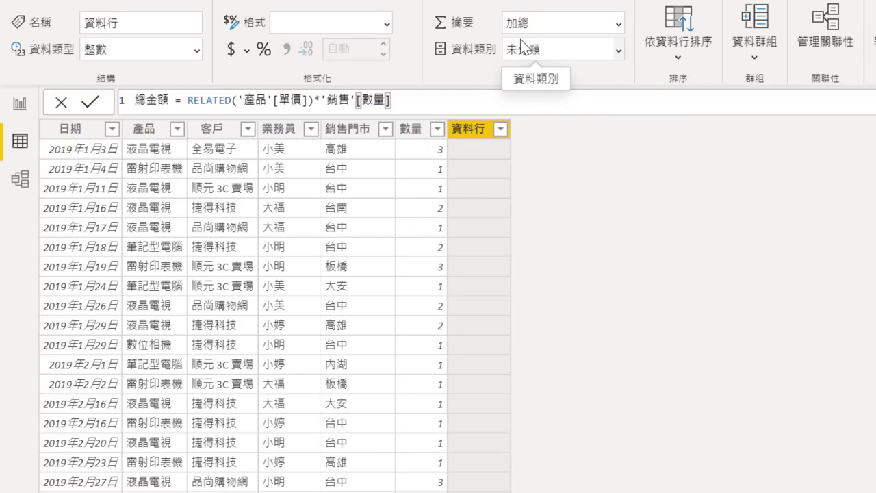
key(Return)
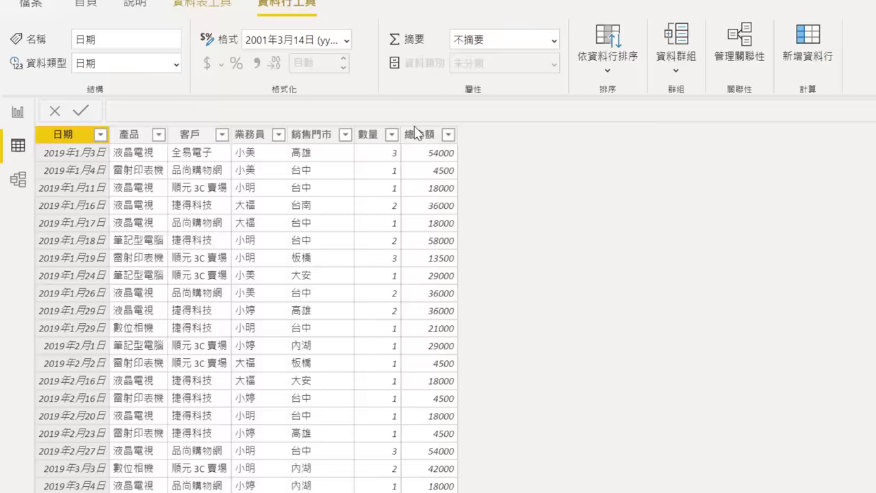
click(334, 145)
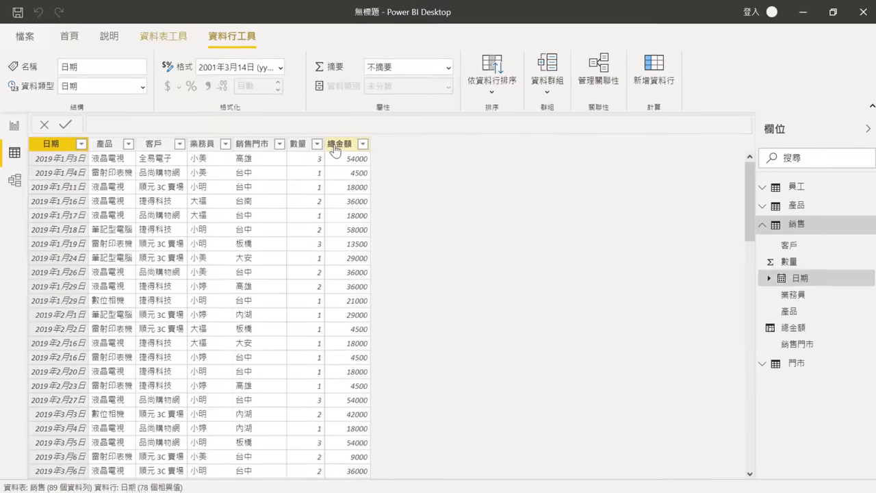
click(167, 88)
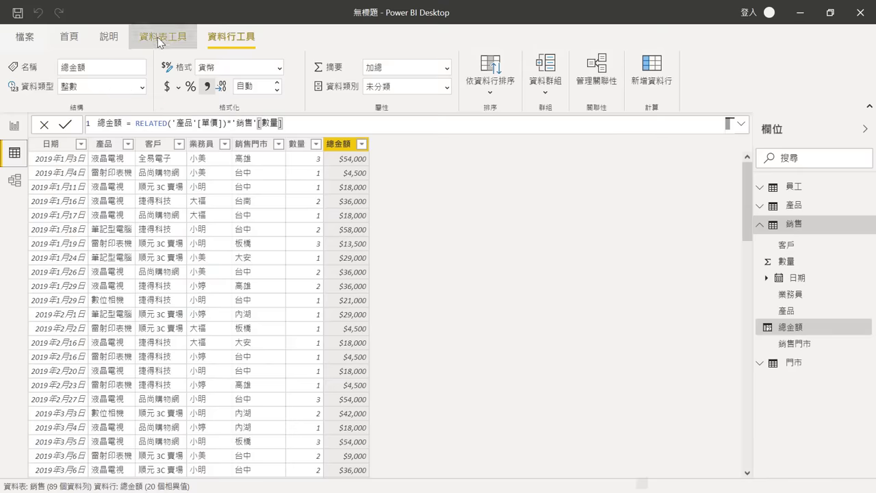
- Create a new measure 銷售總額 = SUM('銷售'[總金額]) in the 銷售 table
click(157, 37)
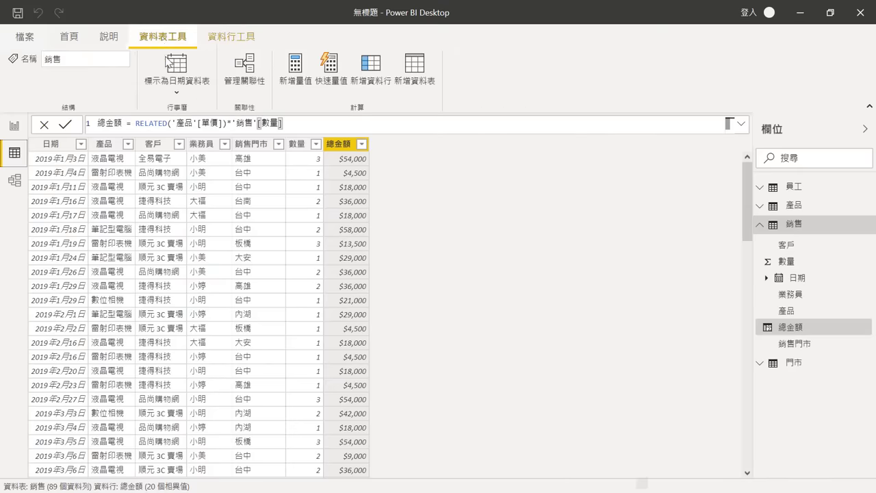
click(286, 87)
text(銷售總額)
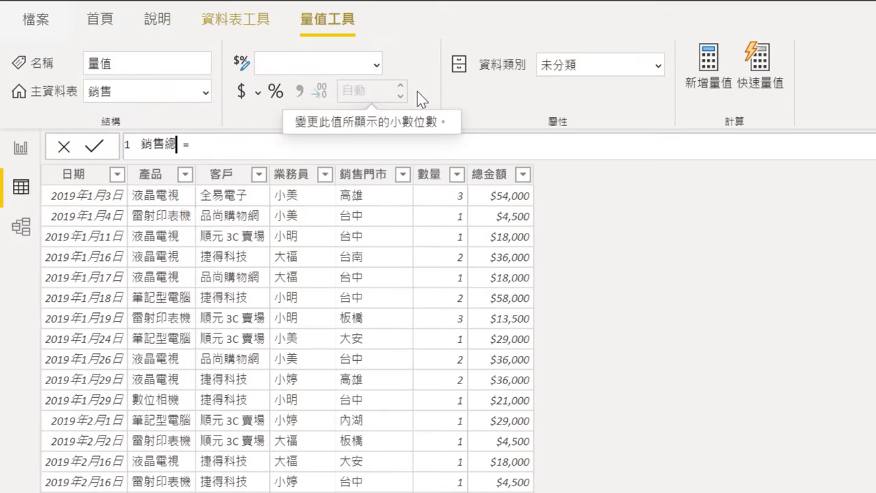
text( = )
text(SUM()
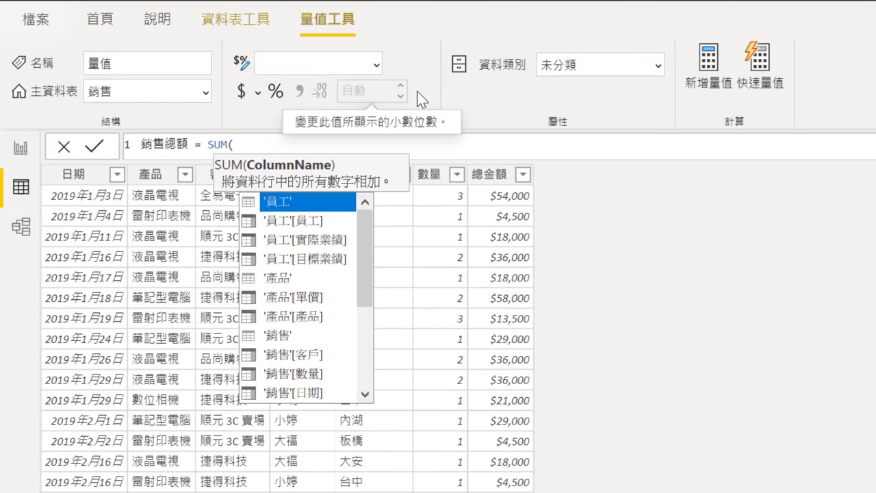
key(Down)
key(Down)
key(Down)
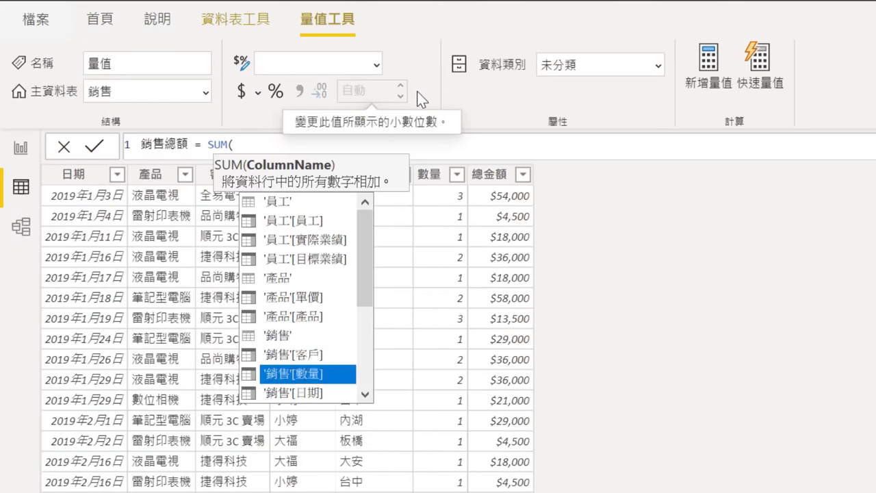
key(Down)
key(Down)
key(Down)
key(Tab)
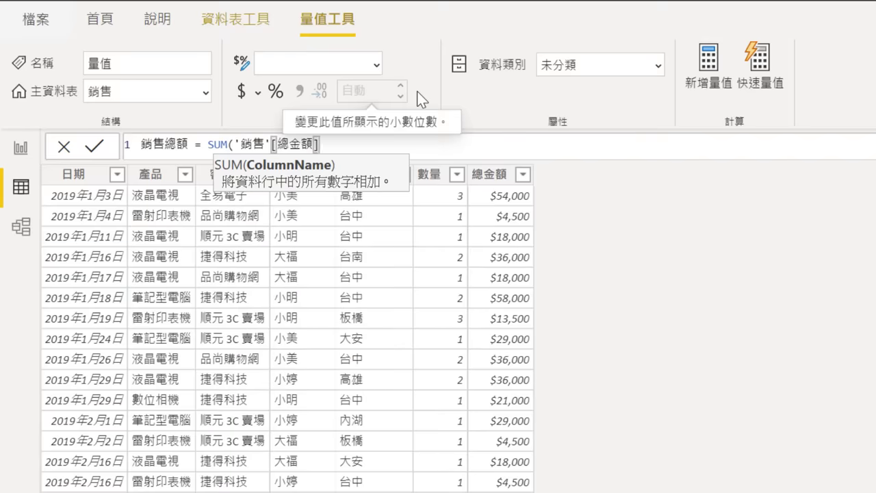
text())
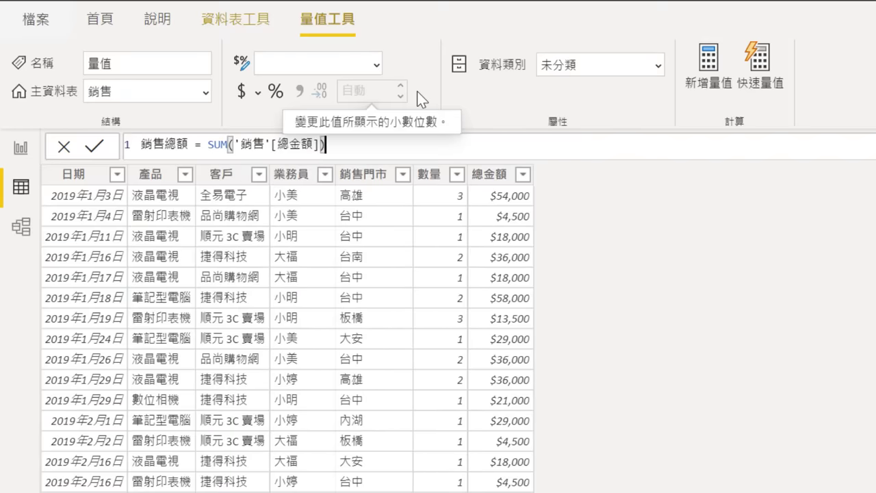
key(Return)
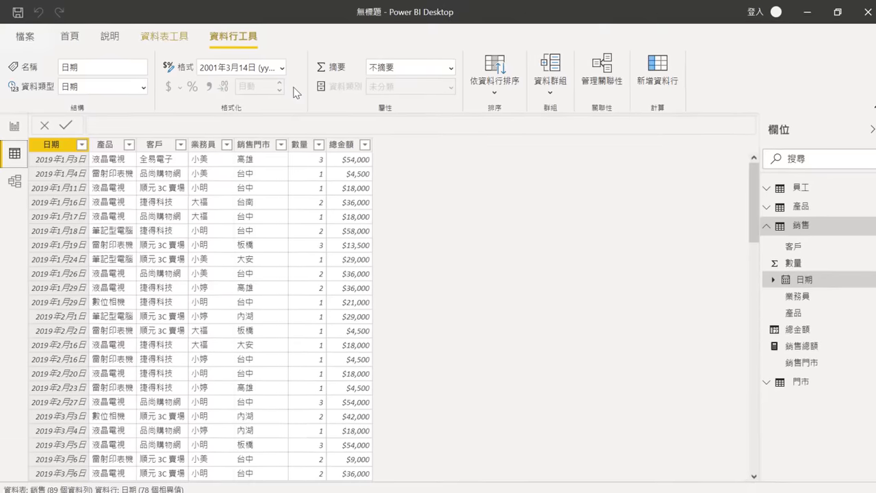
- Format the 銷售總額 measure as currency and return to the report page
click(784, 344)
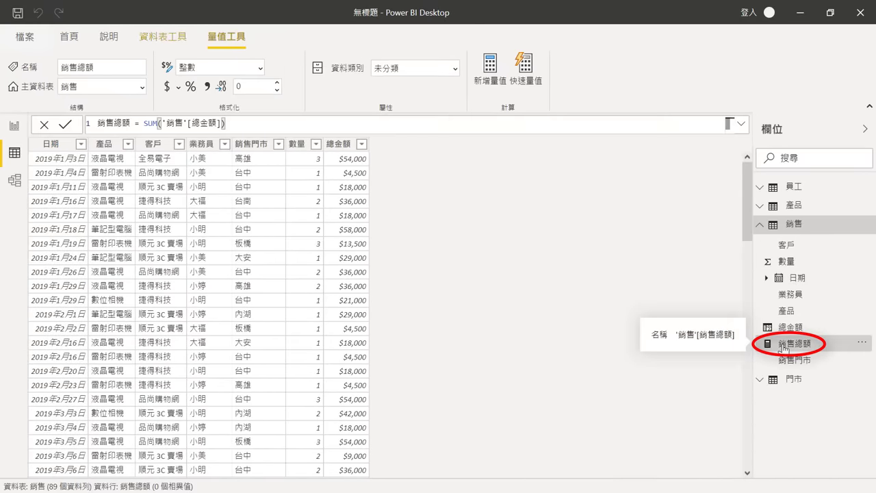
click(168, 92)
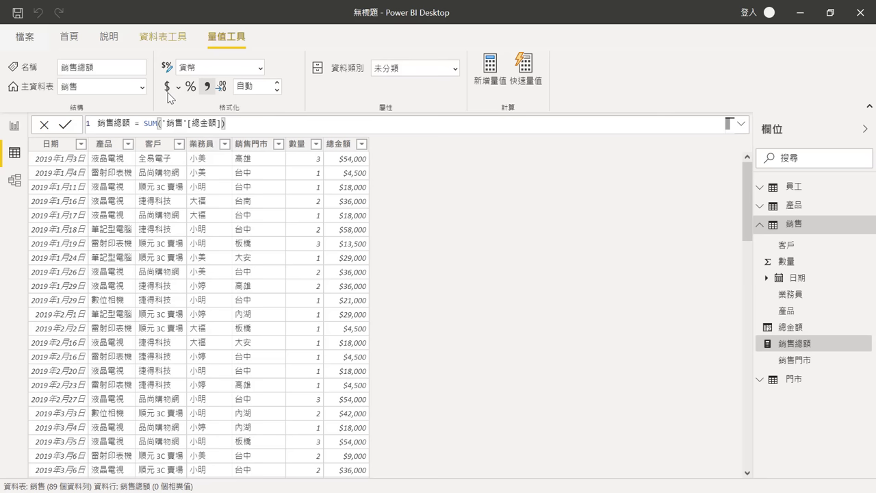
click(14, 133)
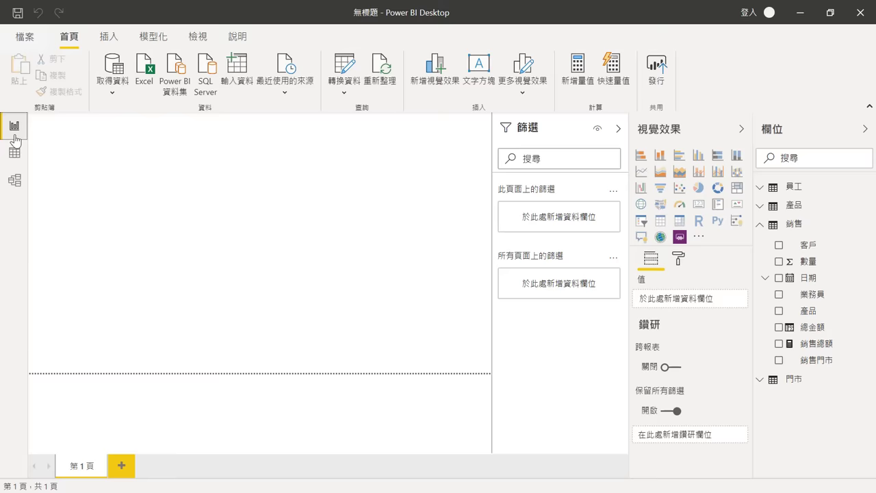
- Set the page background transparency to 0% for an opaque grey page
click(678, 258)
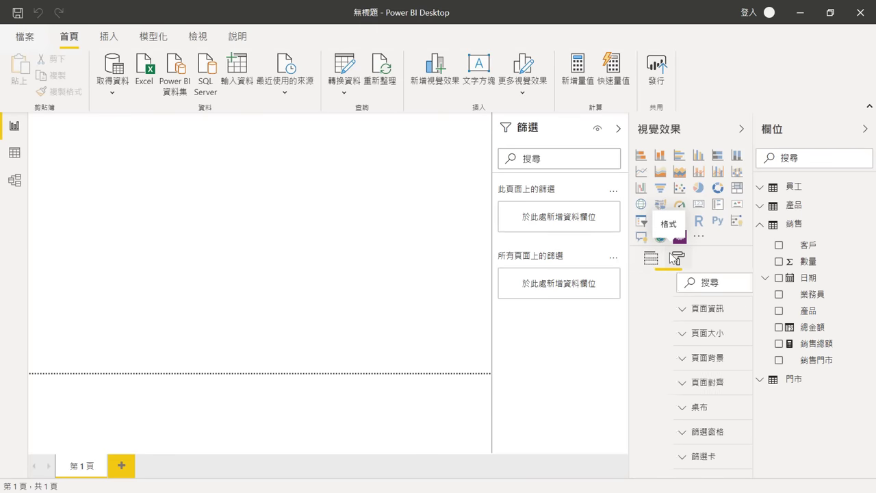
click(682, 360)
click(661, 346)
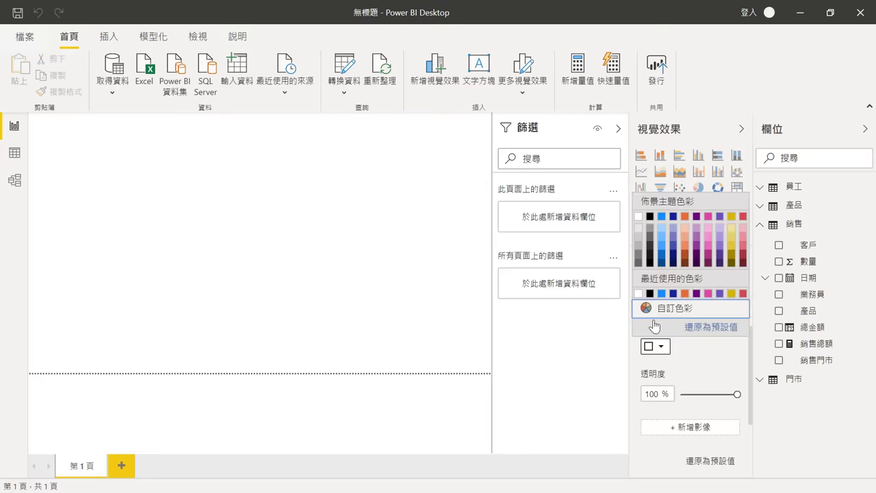
click(633, 230)
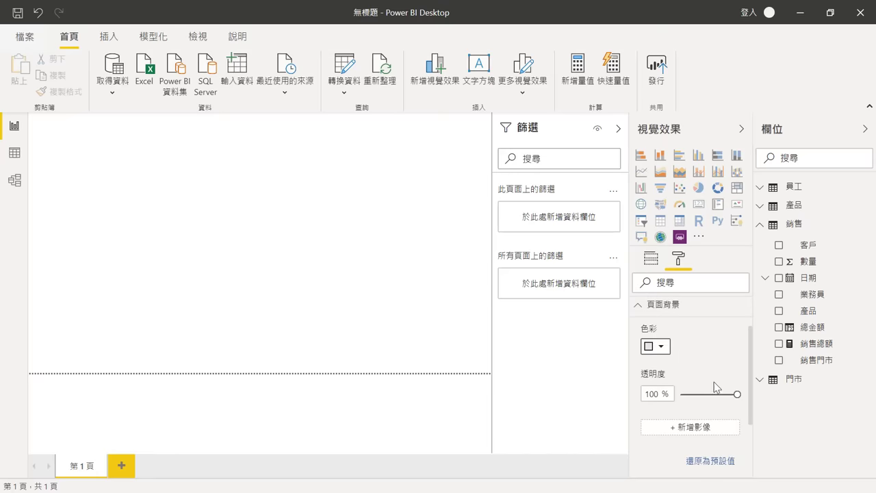
drag(734, 392, 676, 392)
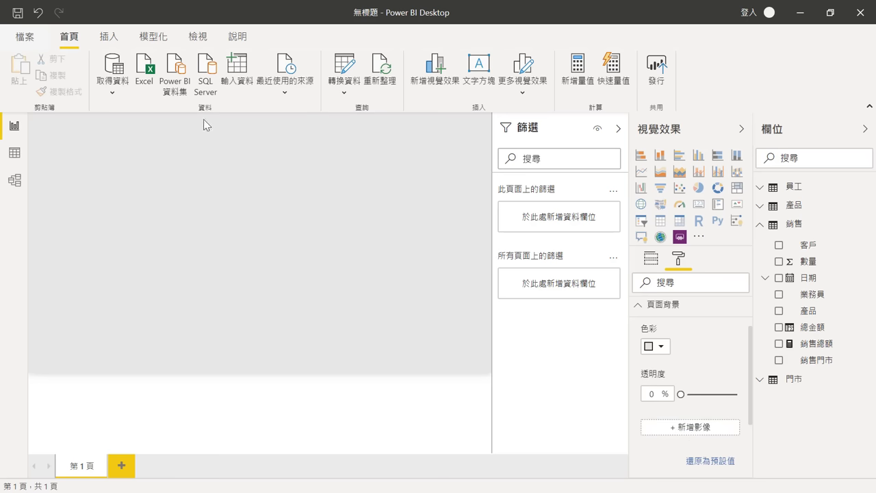
- Turn on gridlines and snap-to-grid for the report canvas
click(198, 36)
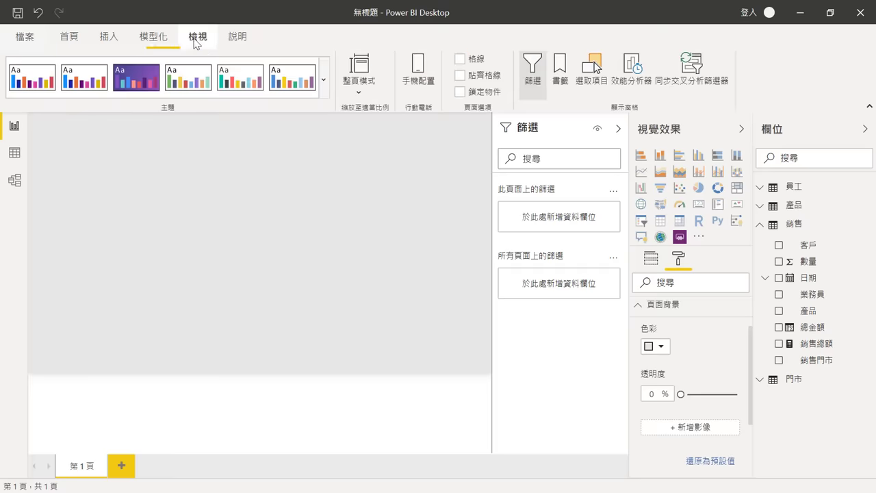
click(459, 59)
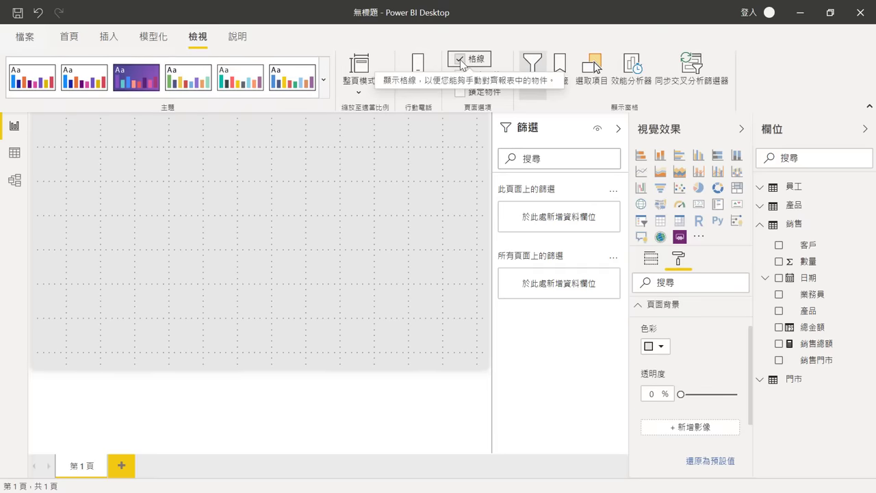
click(459, 75)
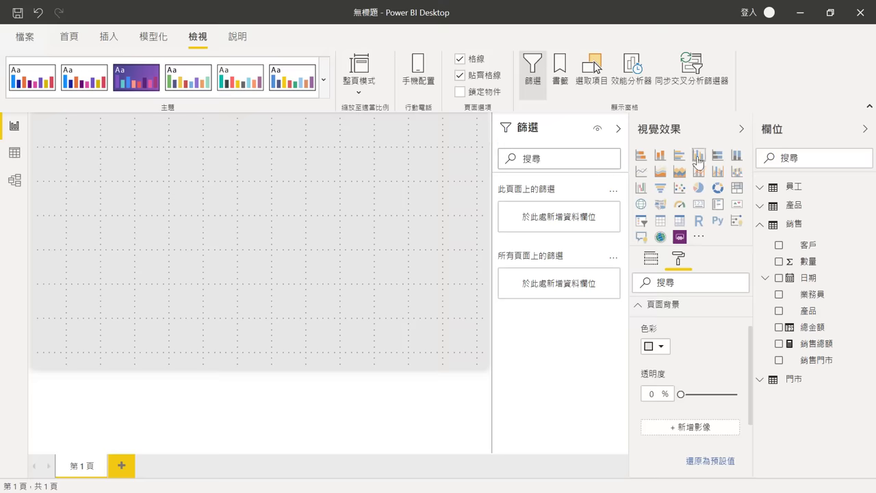
- Build a clustered column chart with 銷售總額 as values and 銷售門市 on the axis
click(699, 156)
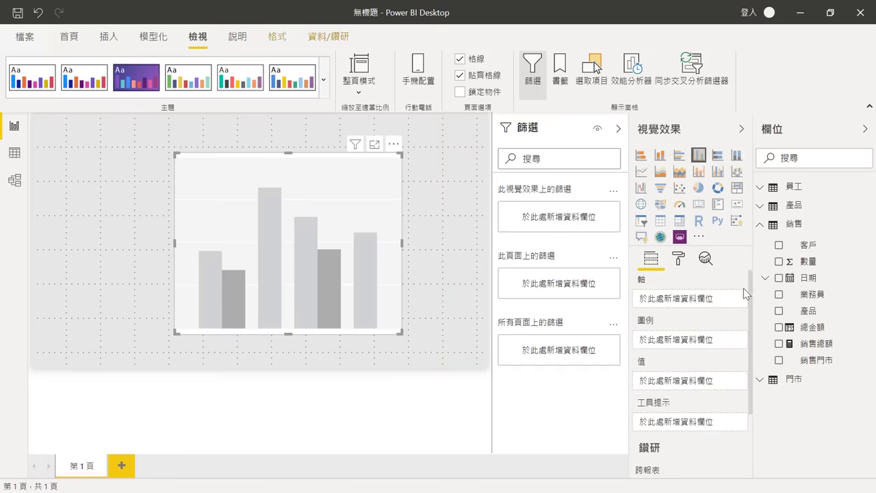
mouse_move(814, 342)
drag(803, 344, 717, 384)
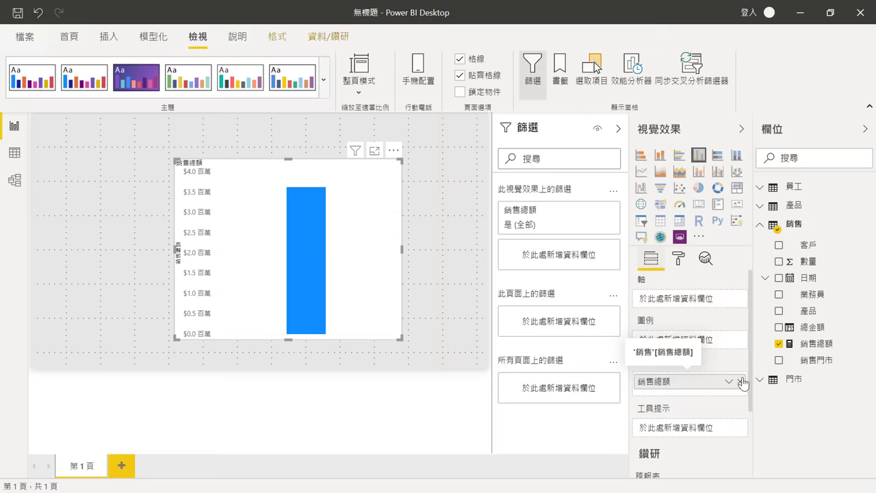
mouse_move(816, 360)
drag(805, 366, 704, 304)
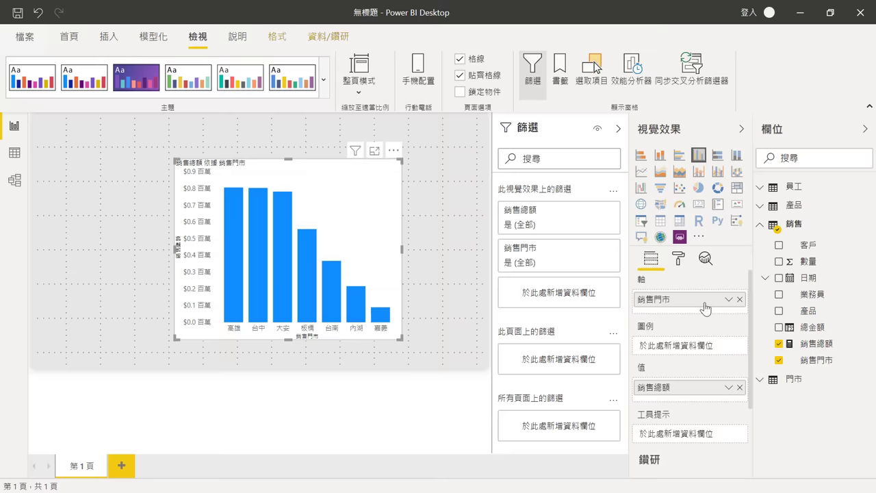
click(677, 259)
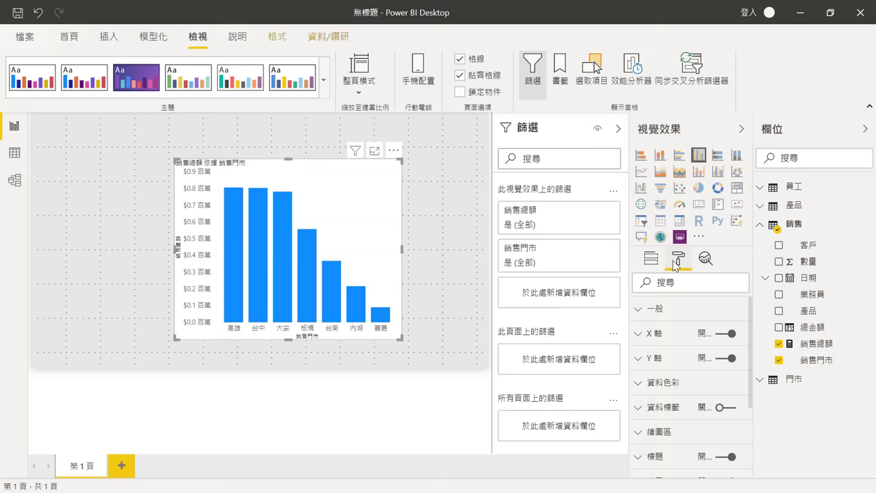
- Turn off the column chart's X-axis title, leaving data colours and data labels unchanged
click(661, 381)
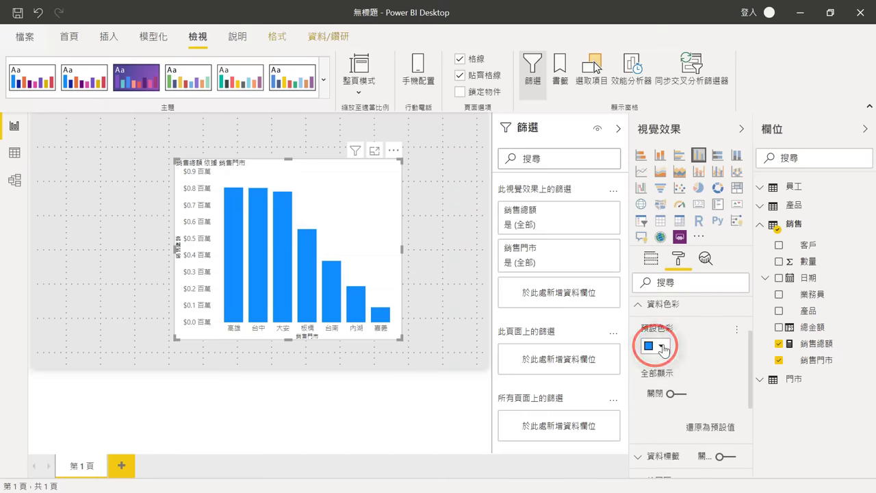
click(638, 305)
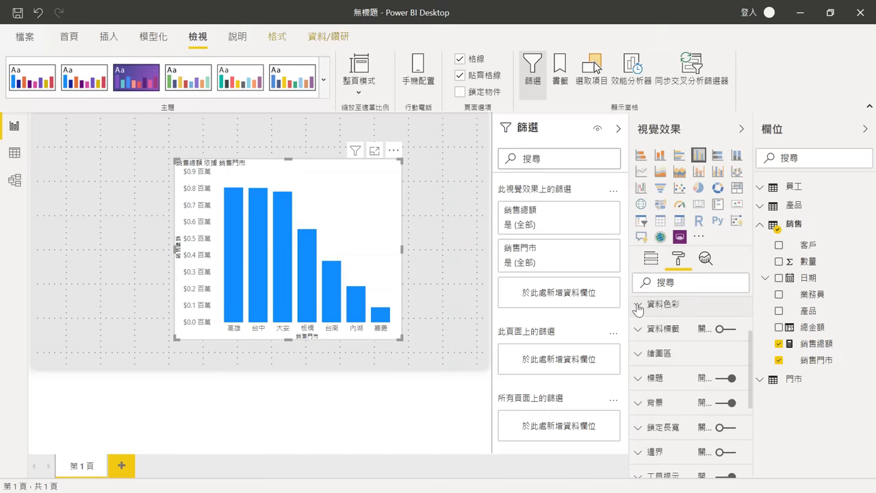
click(726, 330)
click(728, 332)
scroll(727, 335, up, 1)
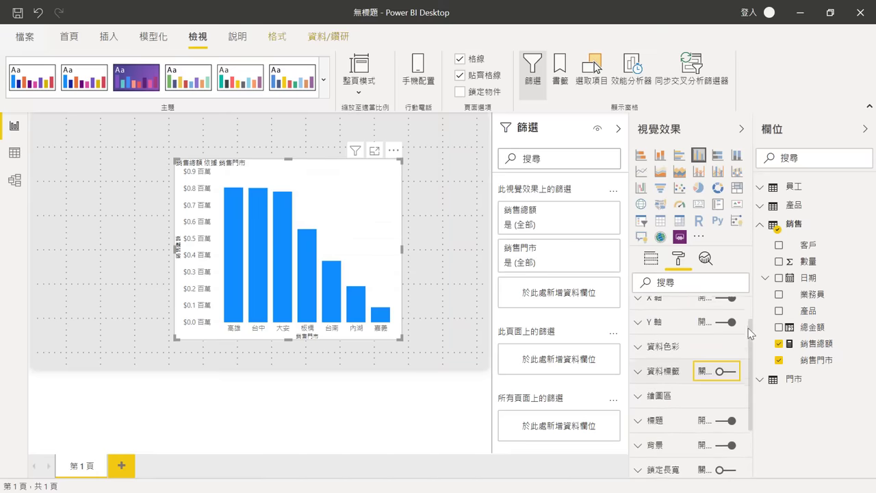
scroll(727, 342, up, 1)
click(639, 335)
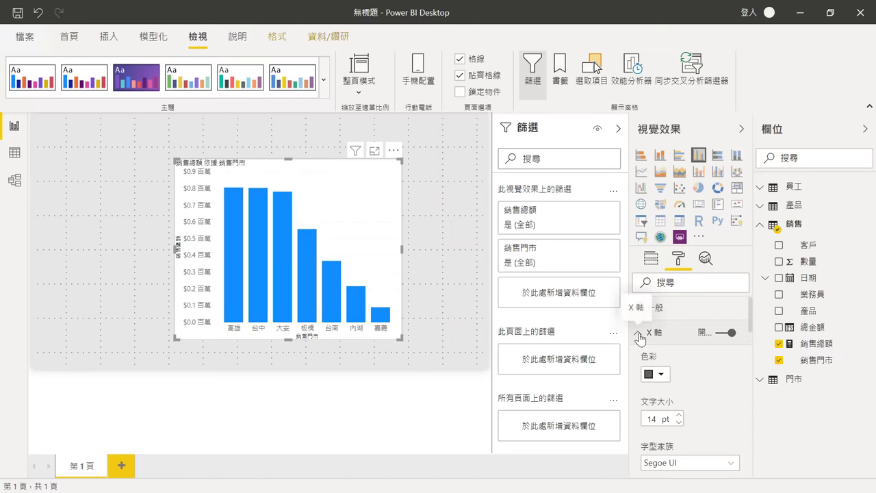
drag(751, 321, 753, 379)
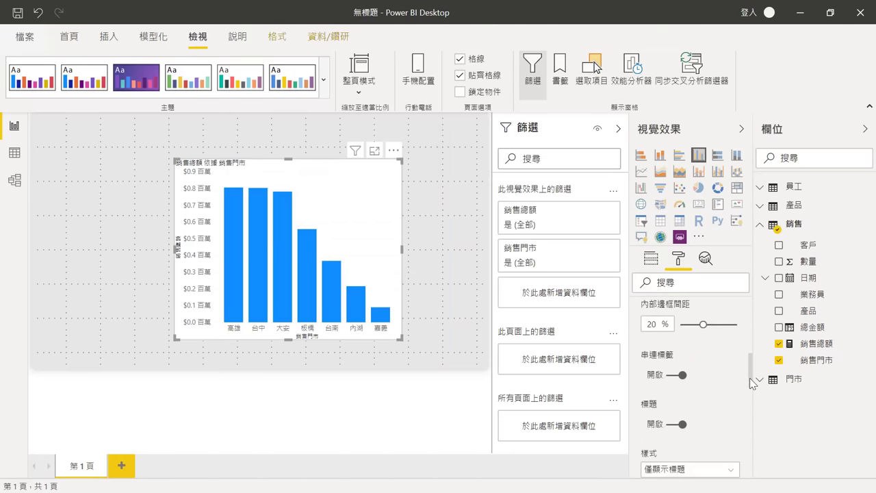
click(679, 426)
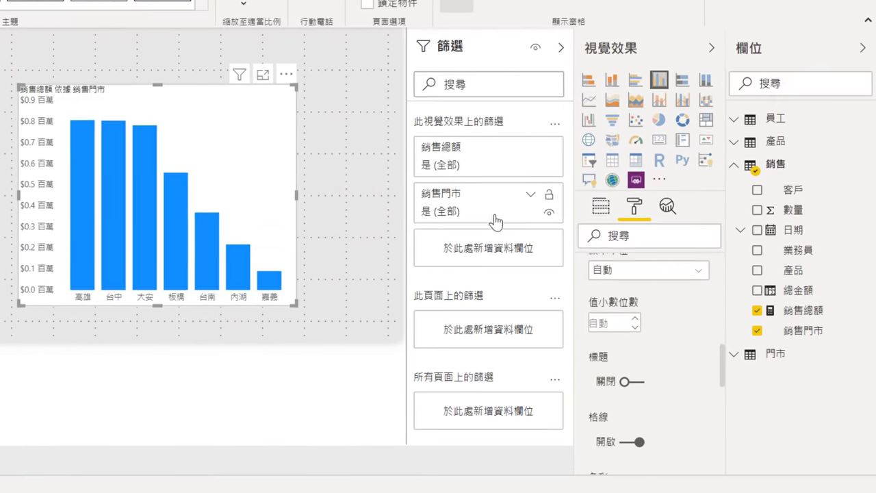
- Filter the chart's 銷售門市 to exclude 台中
click(575, 261)
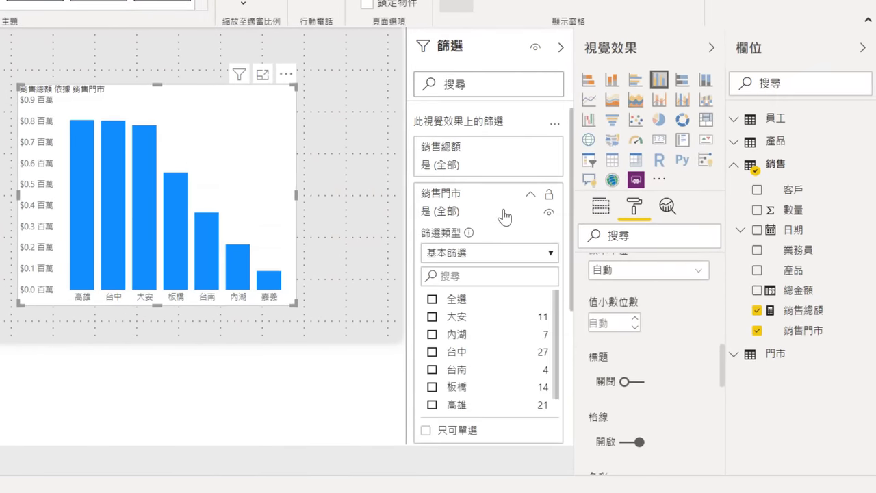
click(433, 301)
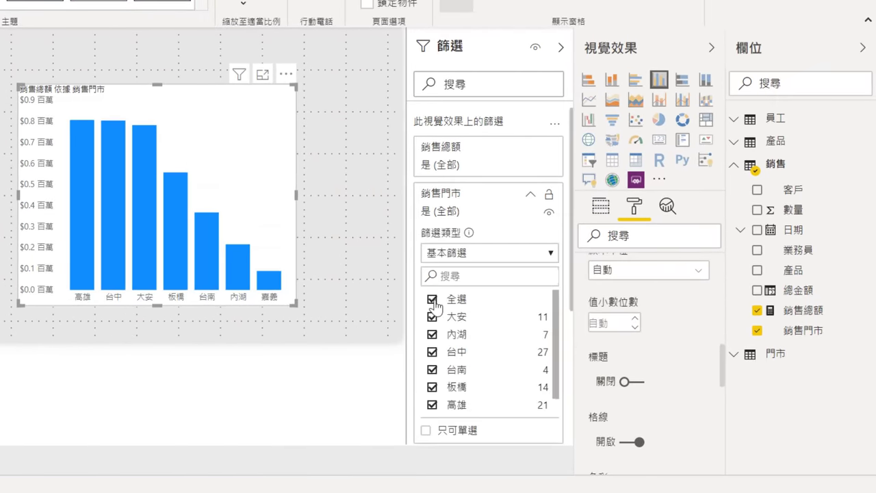
click(433, 352)
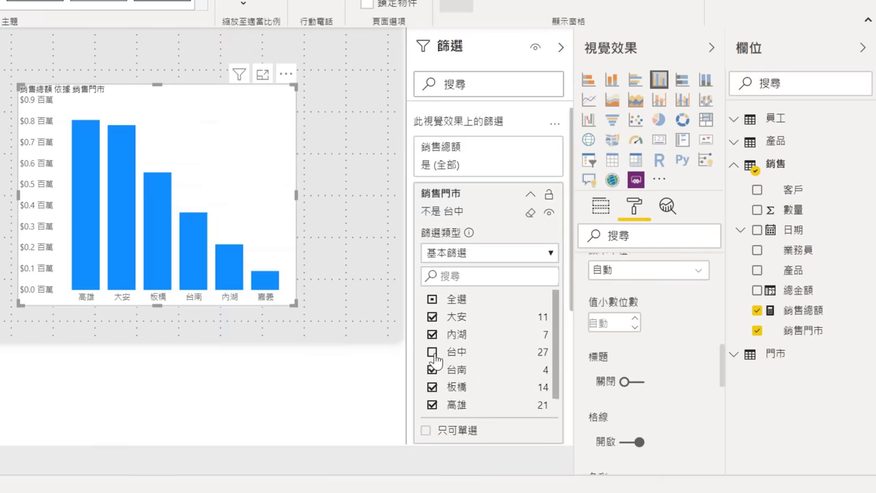
- Filter the chart to stores where 銷售總額 is greater than 500000
click(472, 148)
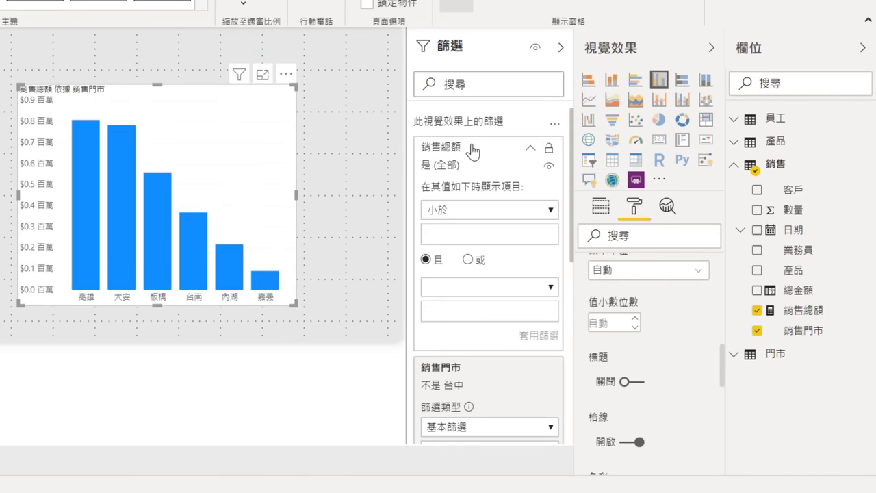
click(473, 209)
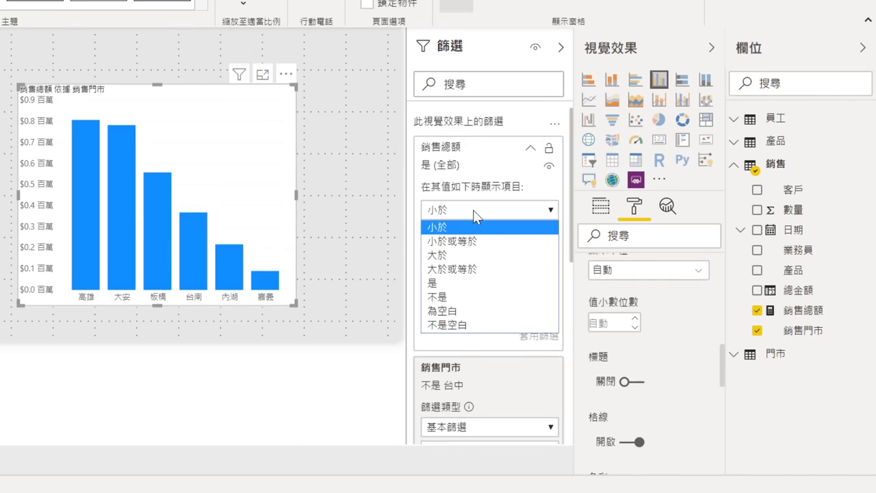
click(465, 256)
text(500000)
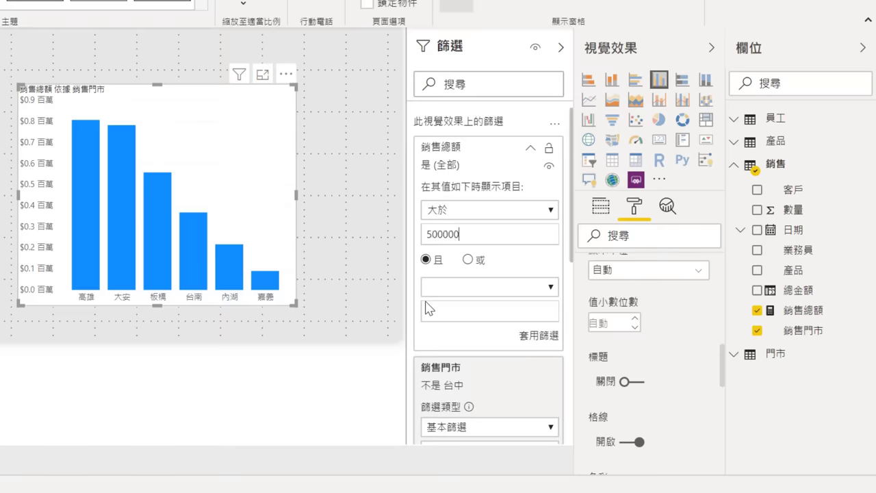
key(Return)
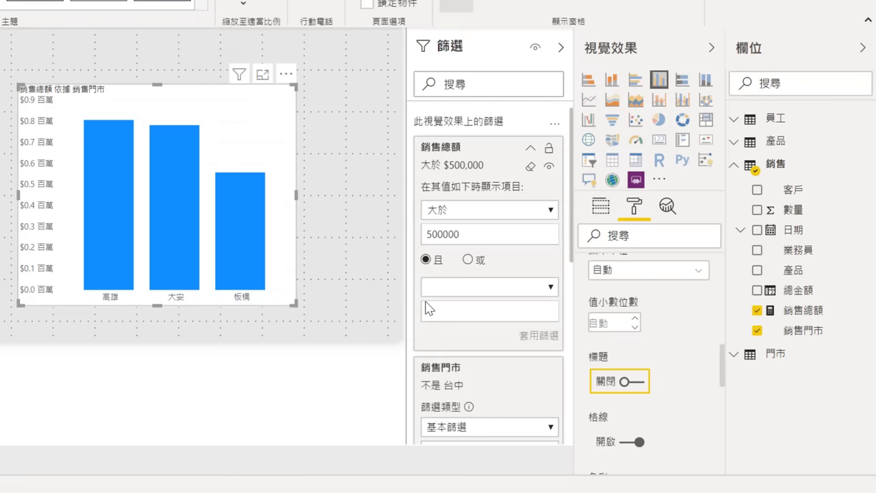
- Clear the 銷售總額 and 銷售門市 filters and collapse the Filters pane
click(530, 167)
click(529, 209)
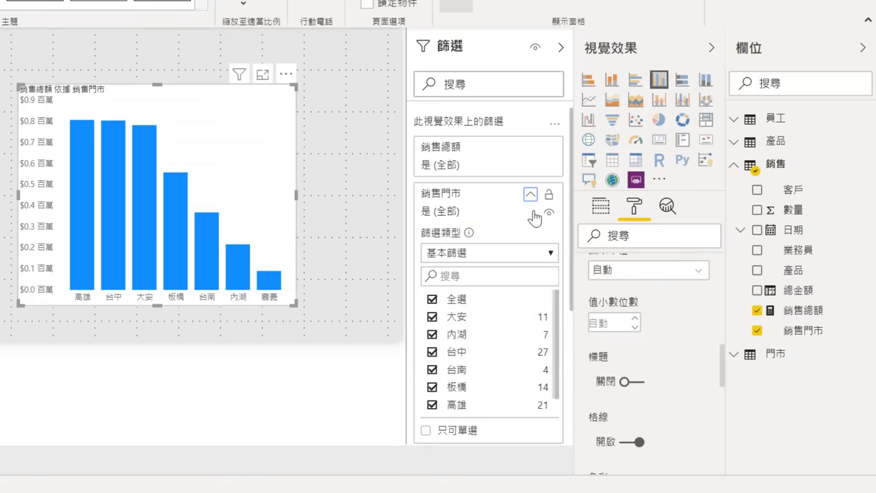
click(561, 48)
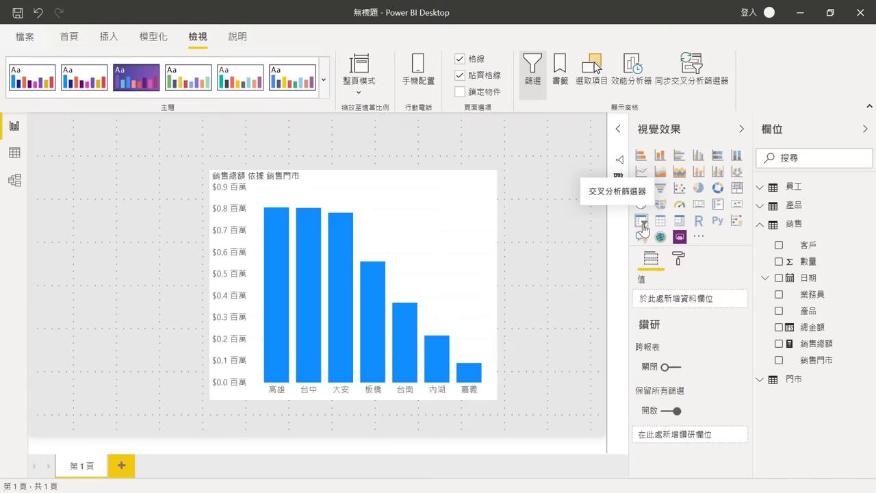
- Add a 產品 slicer and test it with 液晶電視, 筆記型電腦 and 雷射印表機
click(642, 220)
drag(808, 311, 718, 300)
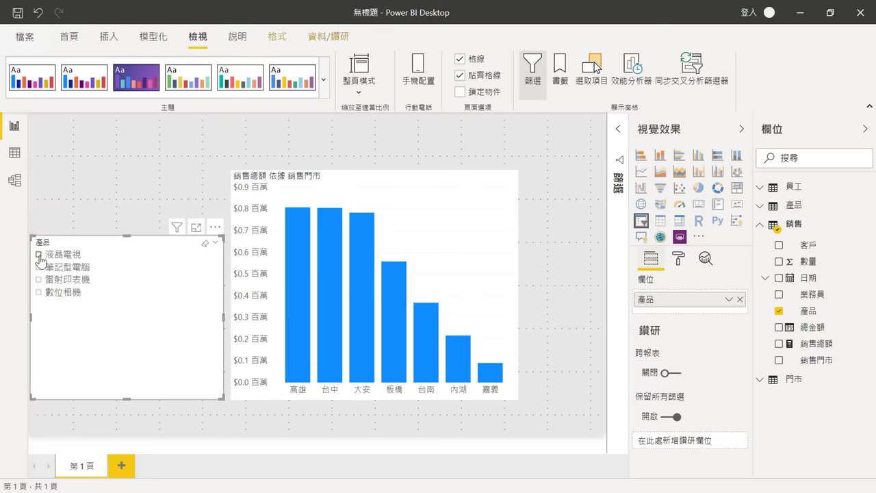
click(39, 255)
click(39, 267)
click(39, 279)
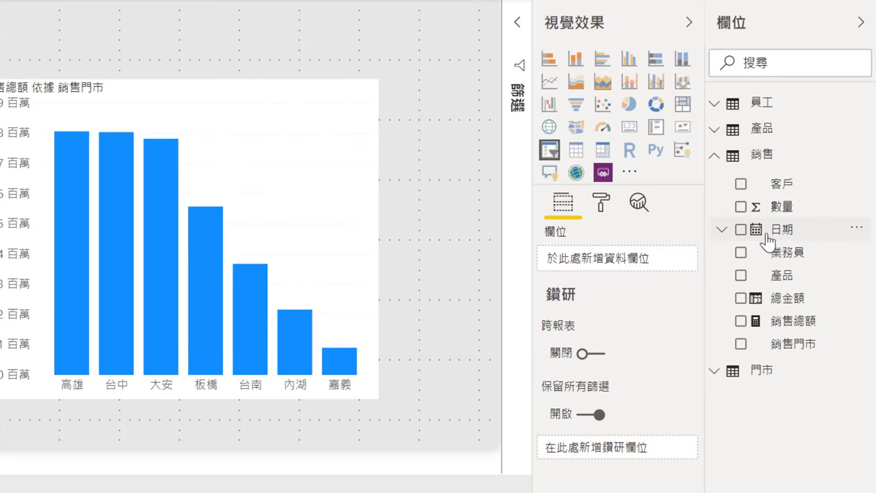
- Switch the slicer to a 日期 between range from 2019/3/14 to 2019/9/16
drag(783, 241, 659, 265)
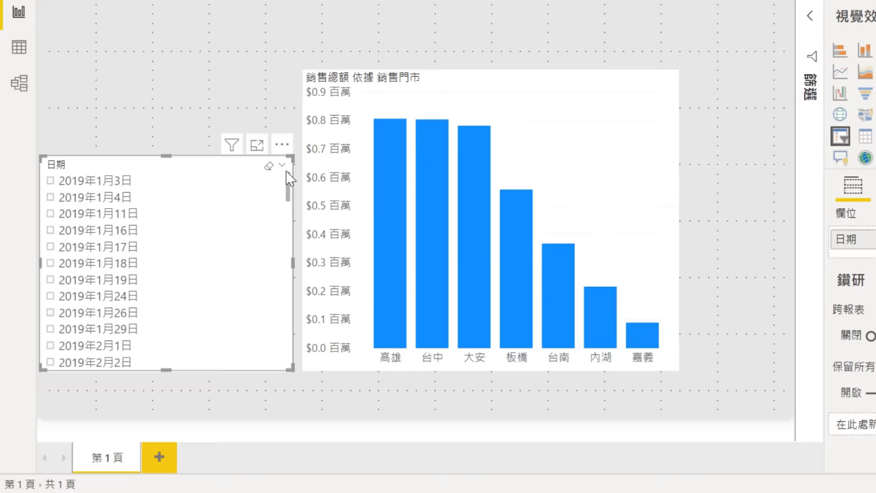
click(288, 170)
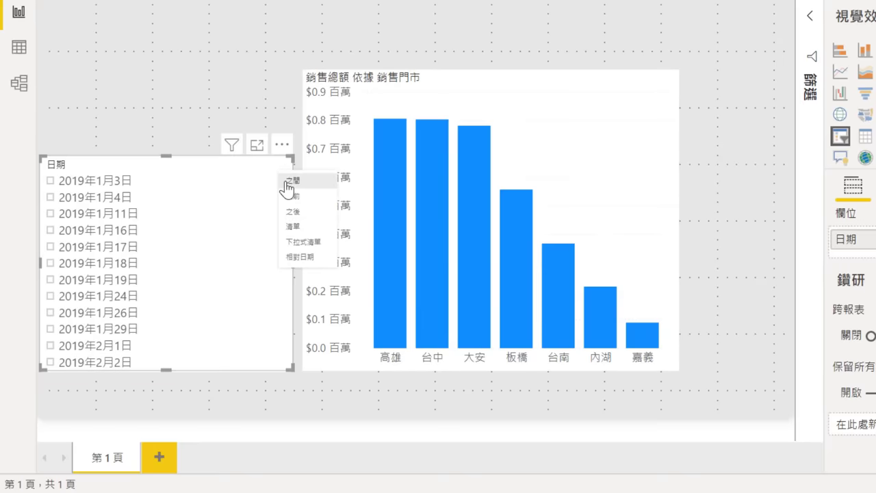
click(287, 180)
drag(278, 201, 223, 202)
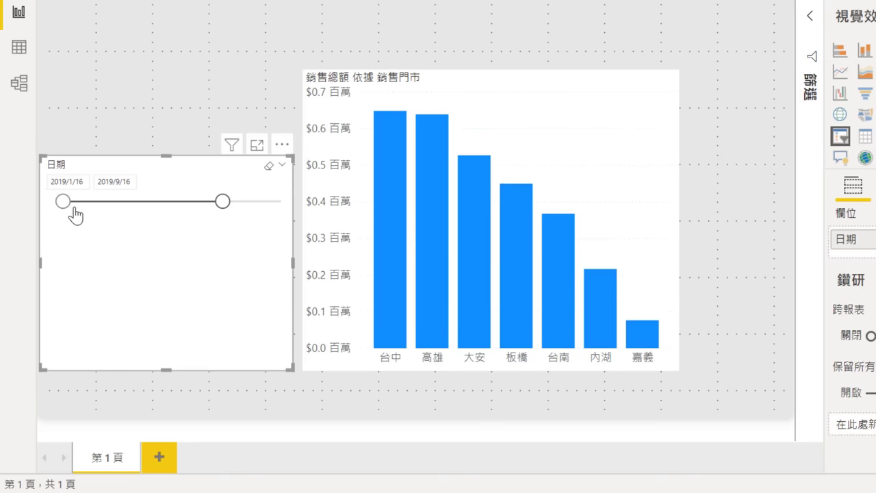
drag(73, 208, 104, 211)
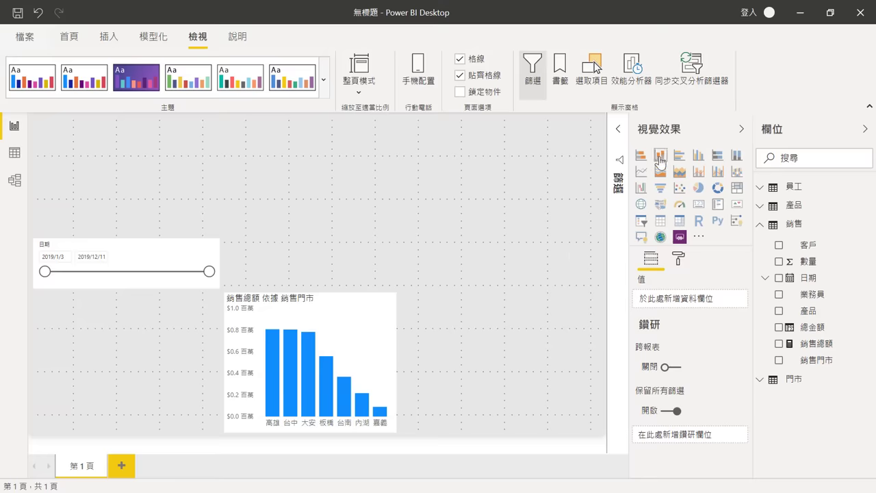
- Build a stacked column chart with 銷售總額 as values, 日期 on the axis, and 產品 as legend
click(660, 155)
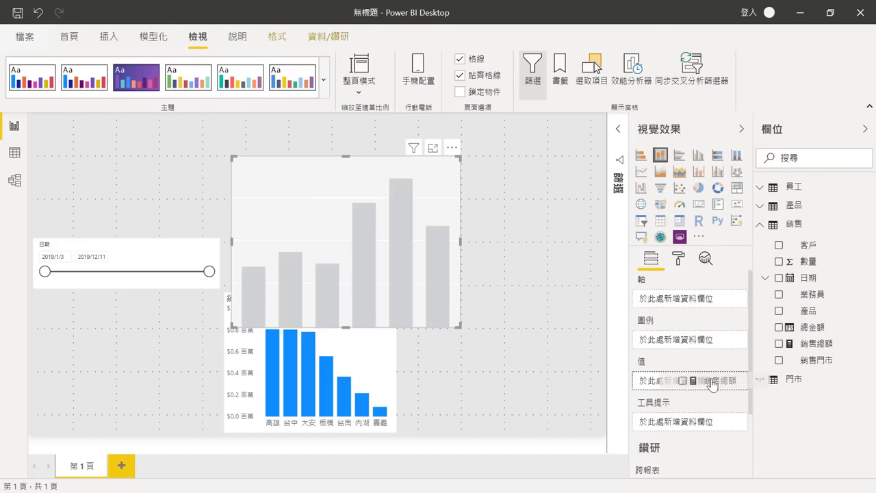
drag(809, 346, 689, 381)
drag(785, 290, 688, 299)
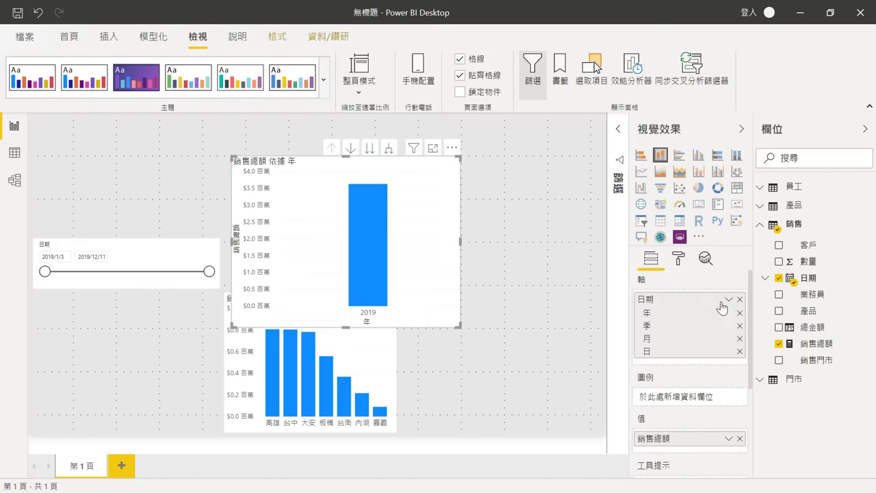
drag(809, 314, 689, 397)
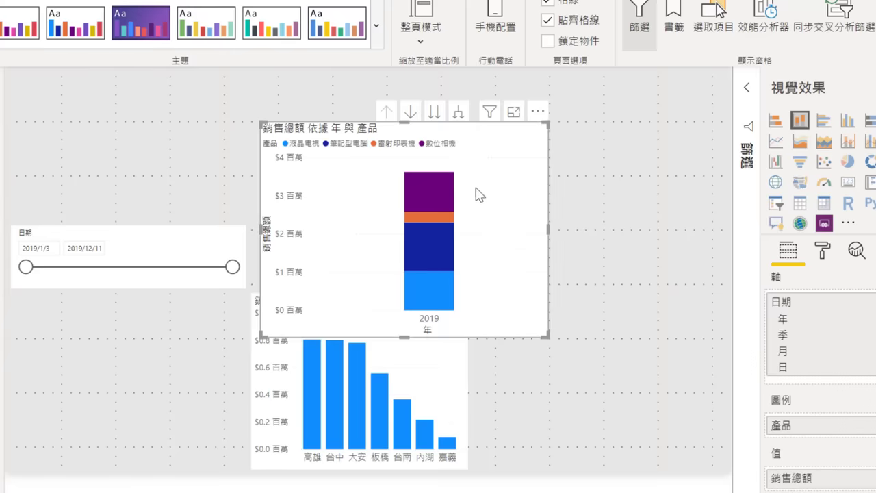
- Drill the stacked chart down to quarter level
click(434, 113)
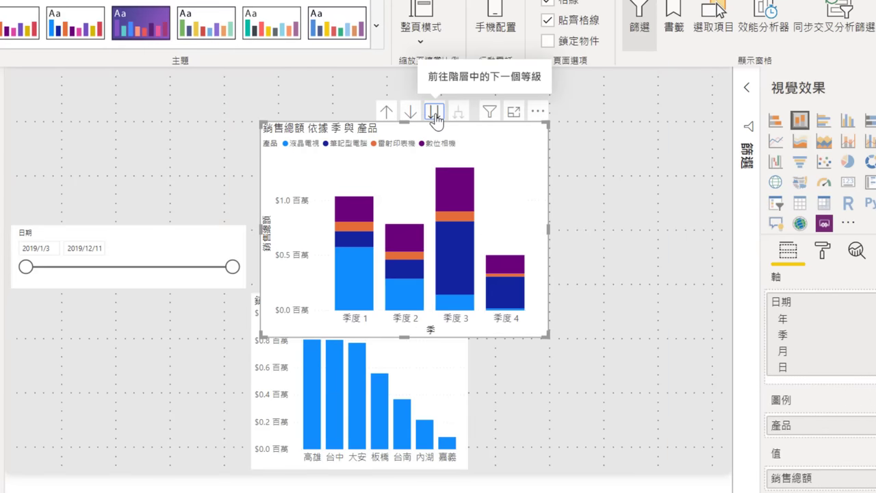
click(434, 114)
click(387, 115)
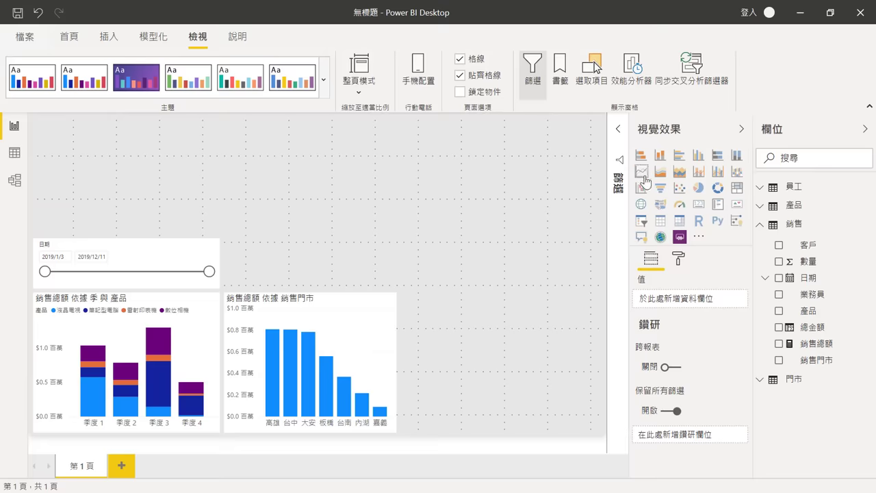
- Build a line chart of 銷售總額 by 日期, drilled down to monthly level
click(642, 173)
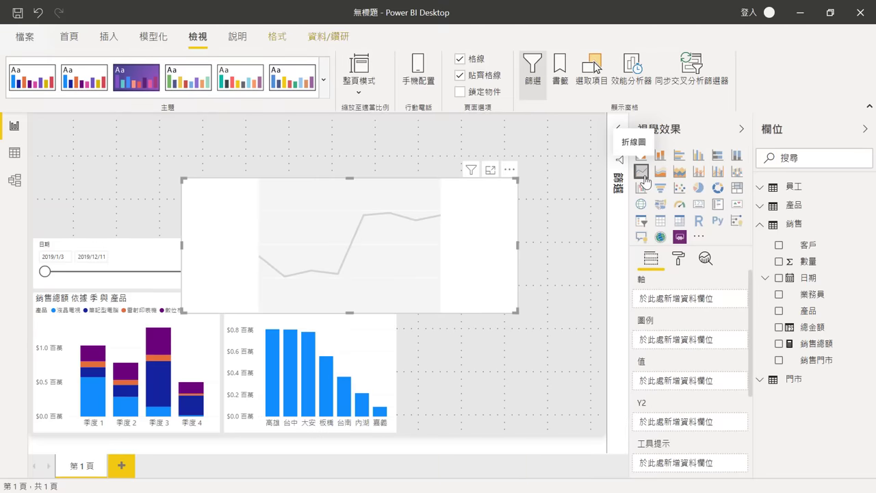
drag(806, 342, 720, 384)
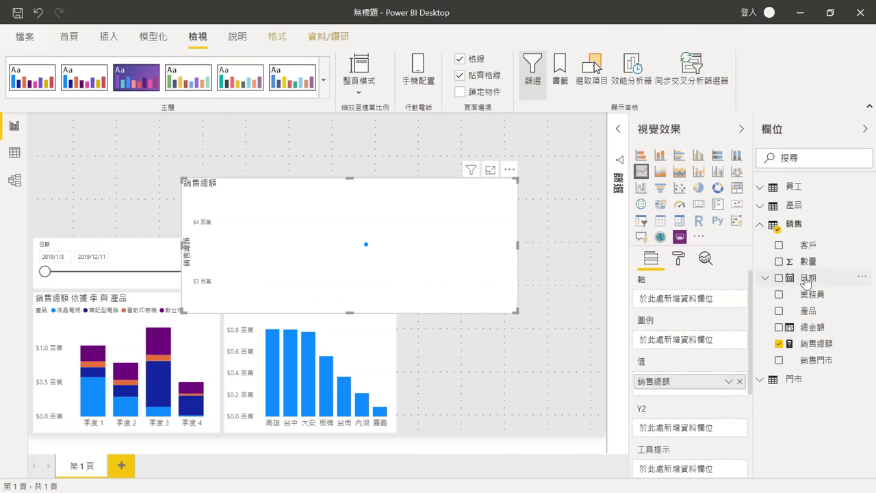
drag(807, 277, 739, 300)
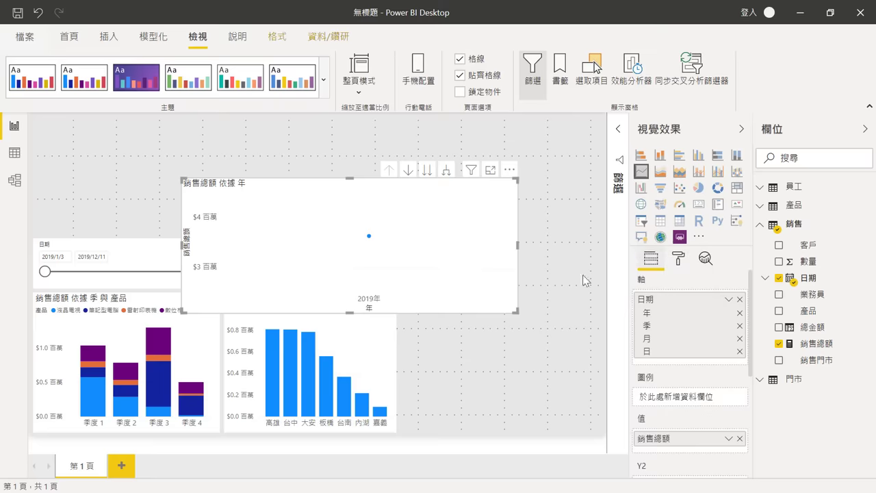
click(427, 169)
click(427, 169)
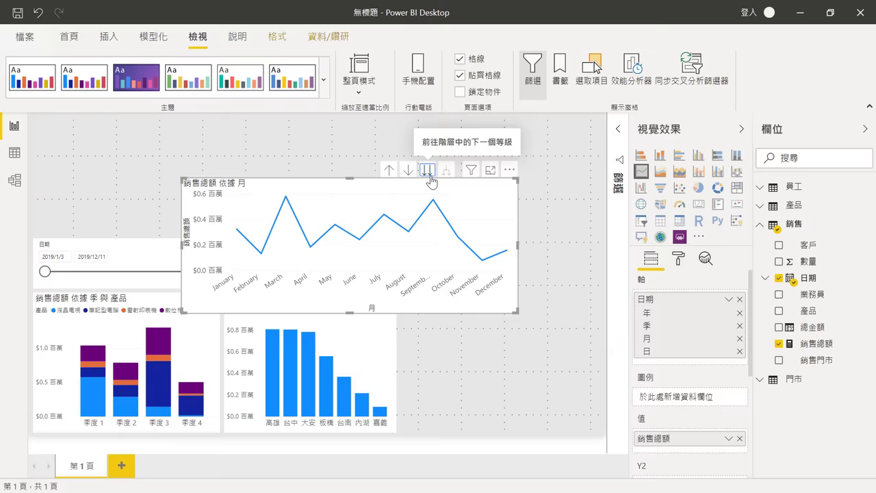
- Add a calculated column 月份 = MONTH('銷售'[日期])&"月" to the 銷售 table
click(14, 155)
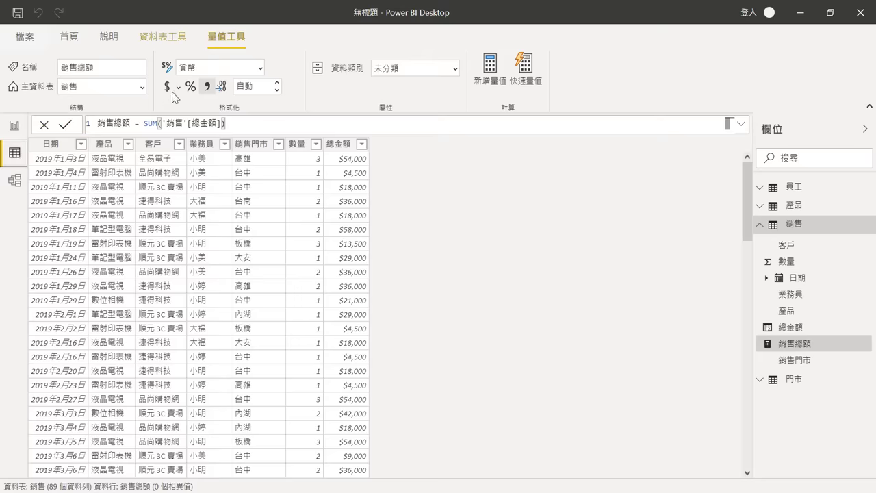
click(162, 36)
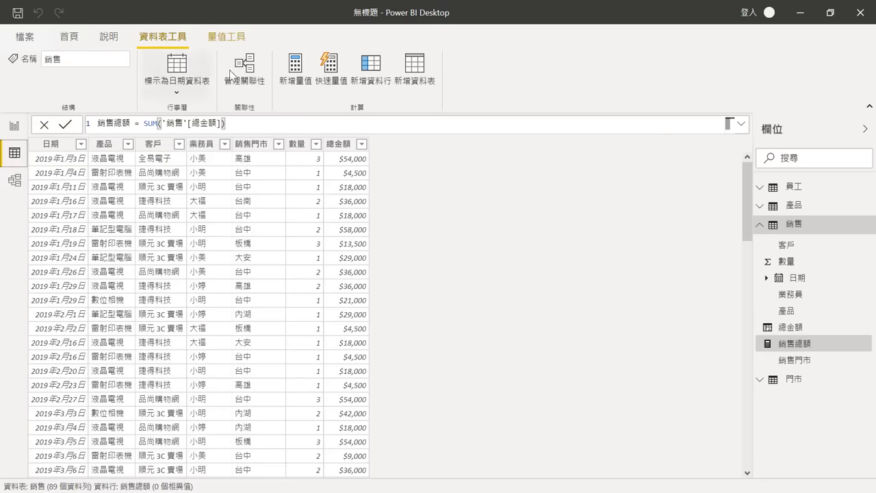
click(370, 71)
text(份 = )
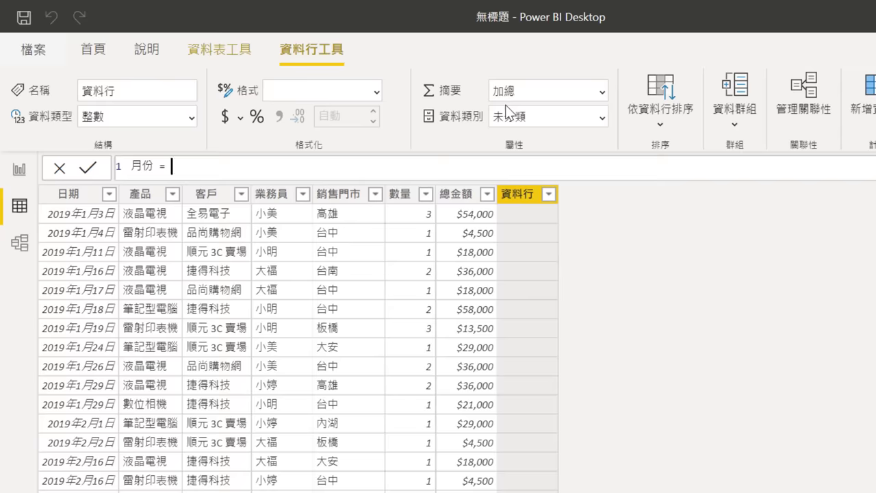
text(')
key(Down)
key(Down)
key(Down)
key(Tab)
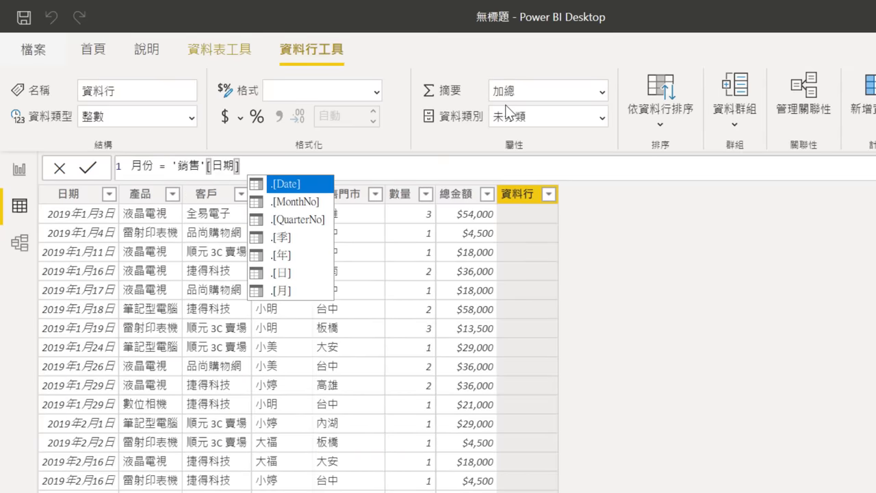
key(Left)
key(Left)
key(Left)
key(Left)
key(Left)
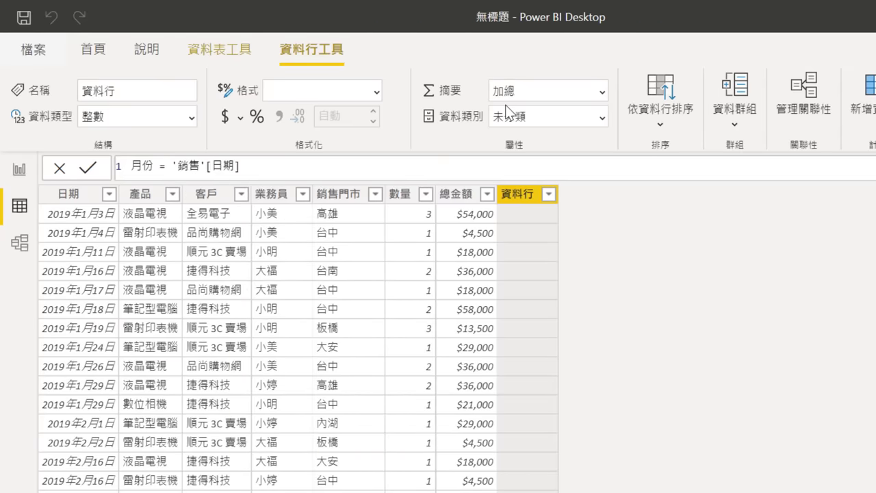
text(mon)
key(Tab)
key(End)
text())
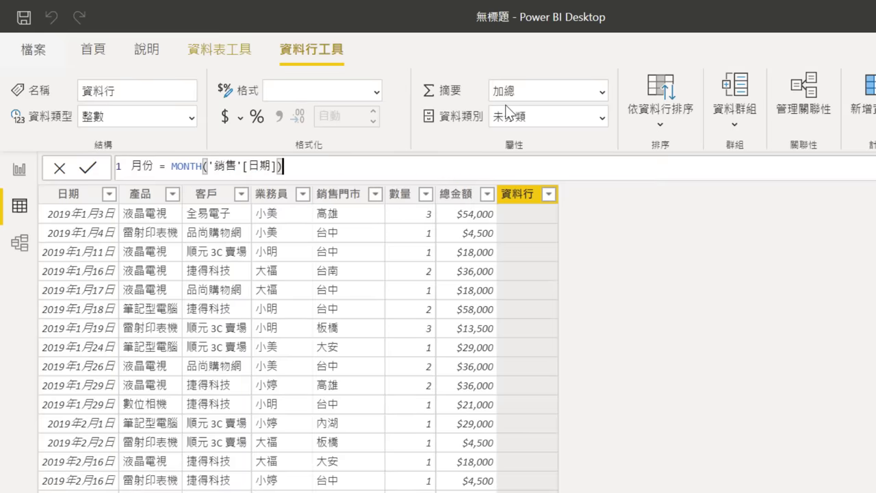
text(&)
text("月")
key(Return)
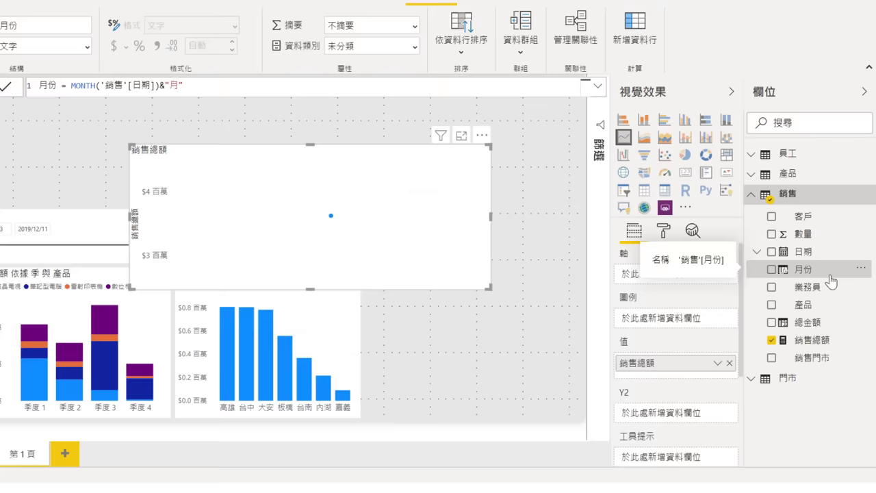
- Put 月份 on the line chart's axis and open the 銷售 query in Power Query Editor
drag(800, 269, 705, 281)
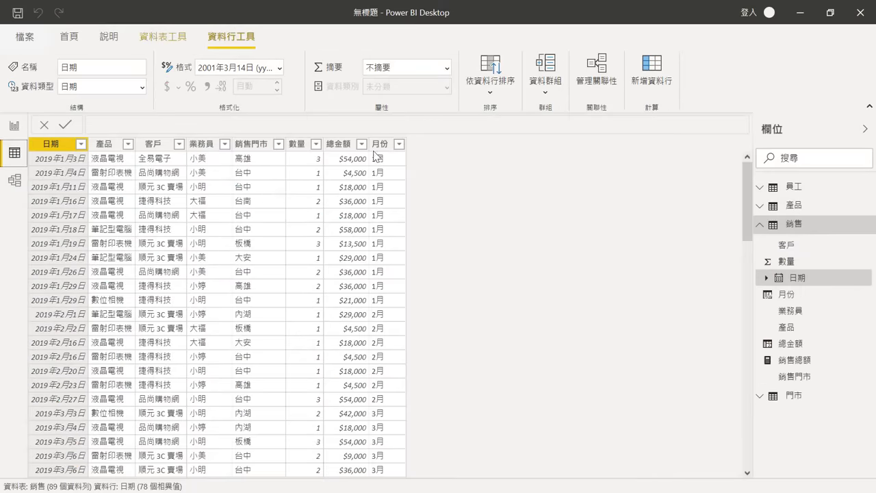
click(379, 143)
right_click(381, 143)
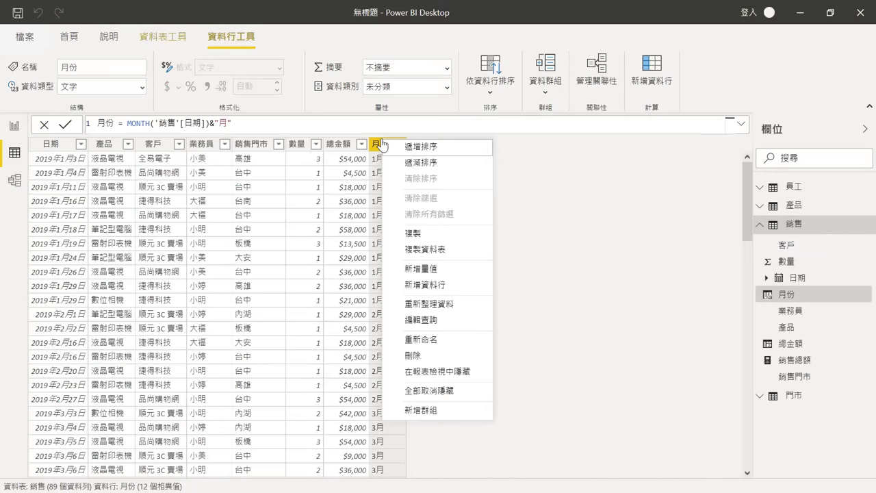
click(395, 320)
- Extract a numeric 月 column from 日期 in Power Query, then close and apply
click(188, 68)
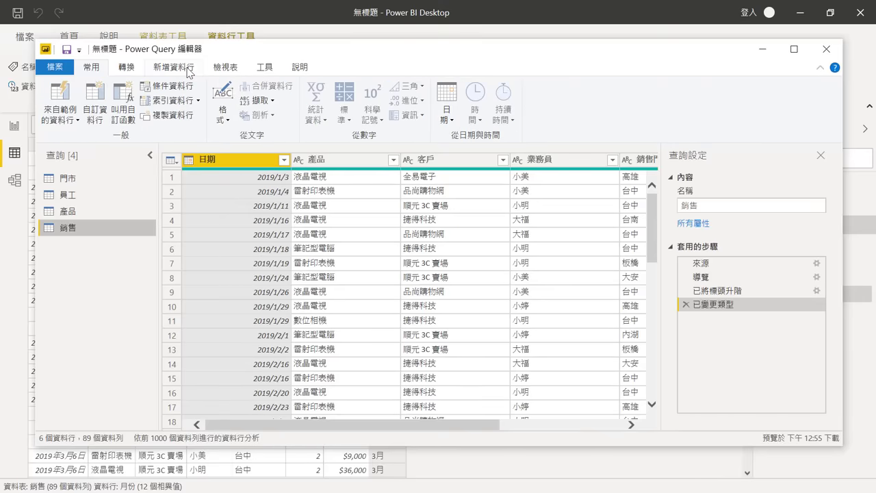
click(446, 110)
mouse_move(472, 200)
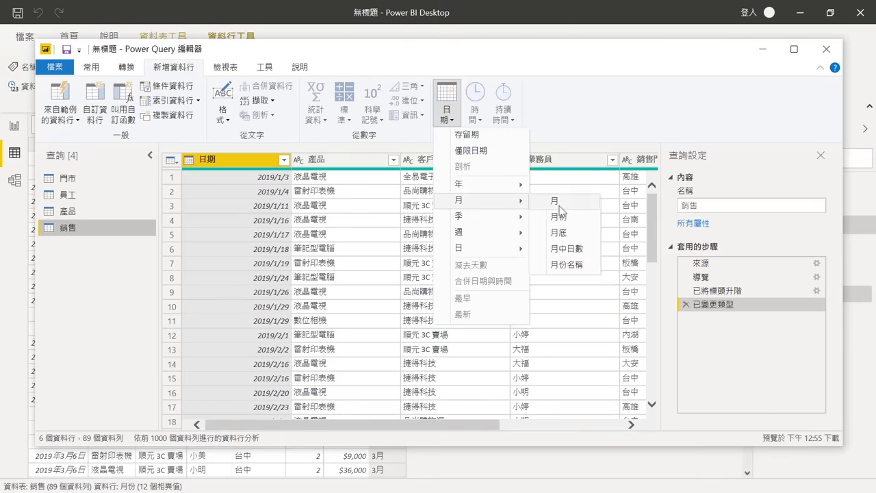
click(560, 206)
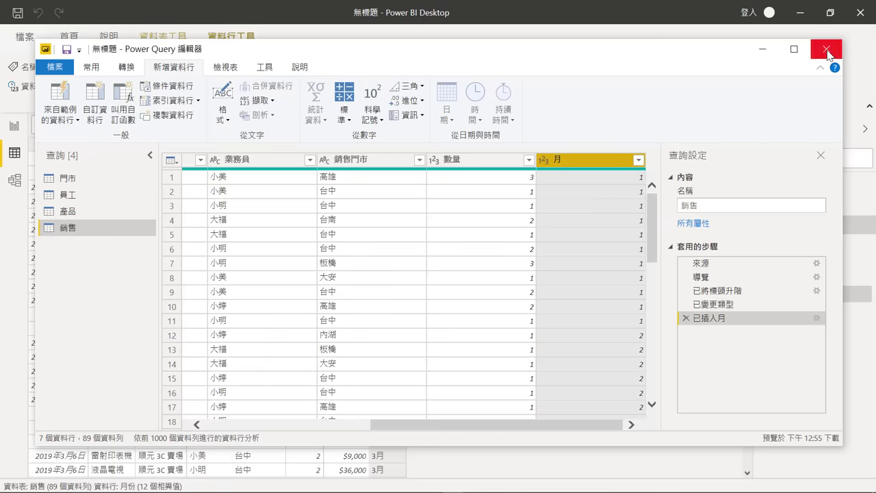
click(827, 48)
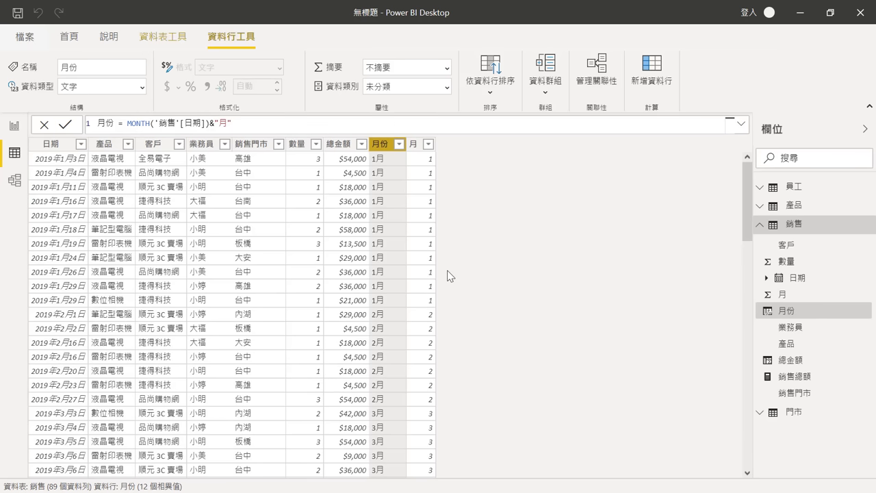
- Sort 月份 by the 月 column and put 月份 on the line chart's axis
click(494, 89)
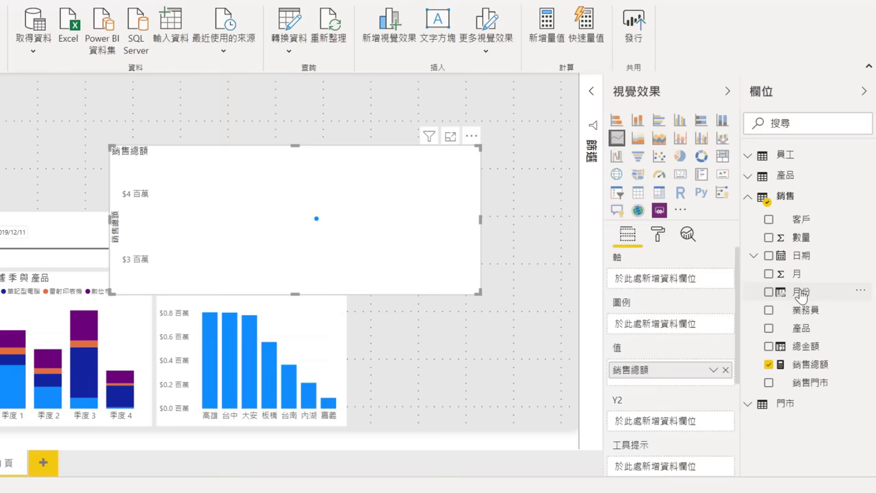
drag(801, 294, 686, 286)
drag(686, 285, 687, 286)
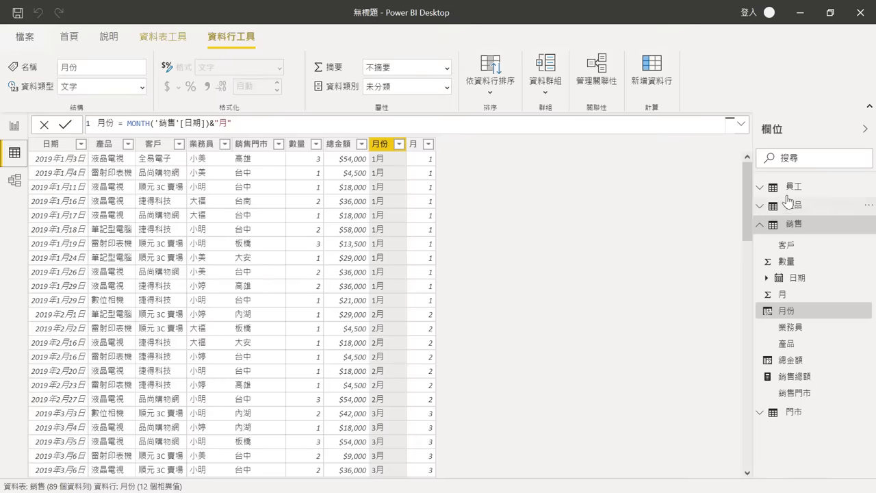
- Add a 業績達成率 = '員工'[實際業績]/'員工'[目標業績] column to 員工, formatted as percentage
click(793, 189)
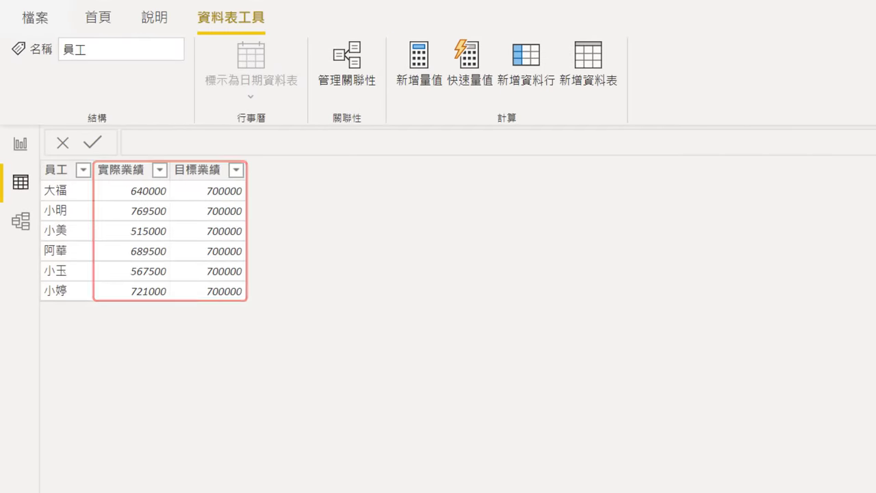
click(527, 86)
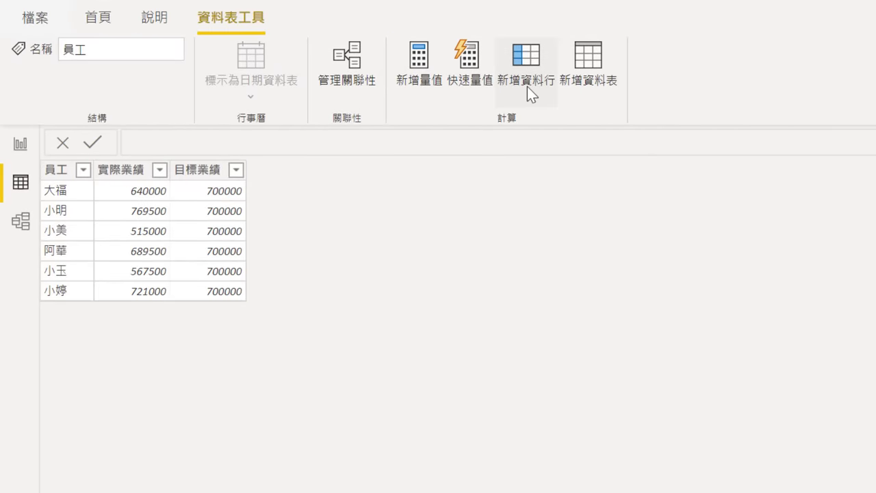
text(業績達成)
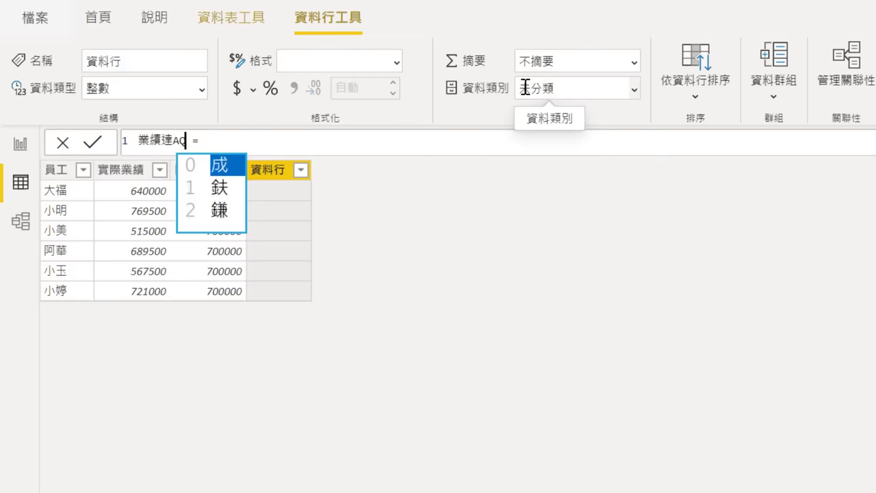
text(率 = )
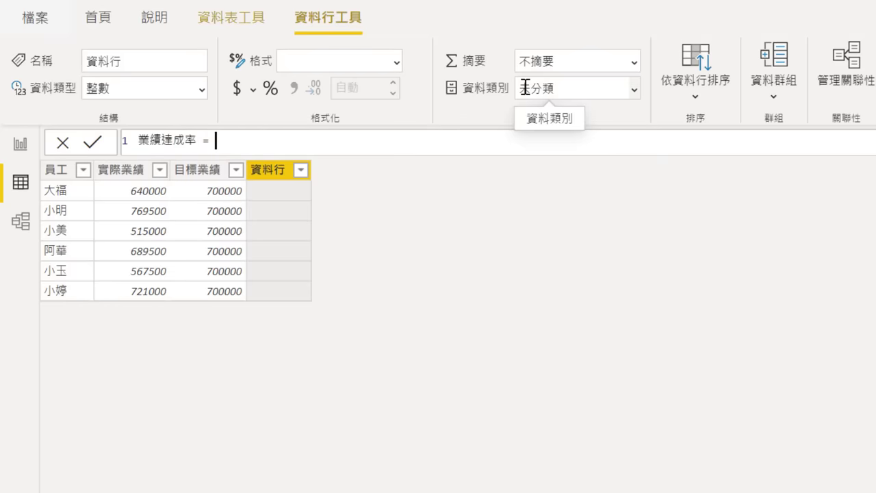
text(')
key(Down)
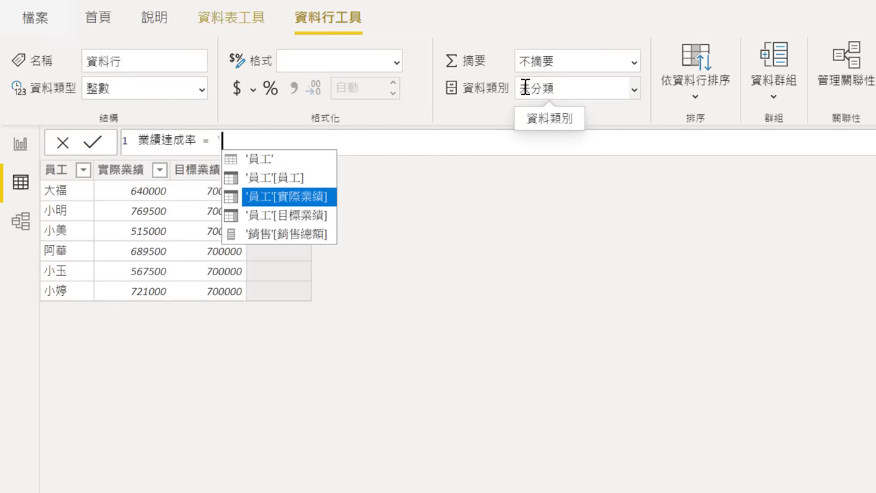
key(Tab)
text(/')
key(Down)
key(Down)
key(Down)
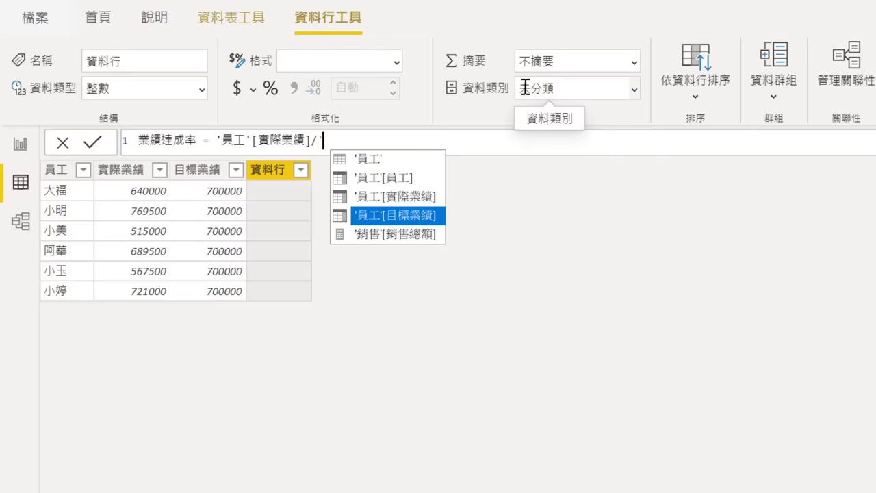
key(Tab)
key(Return)
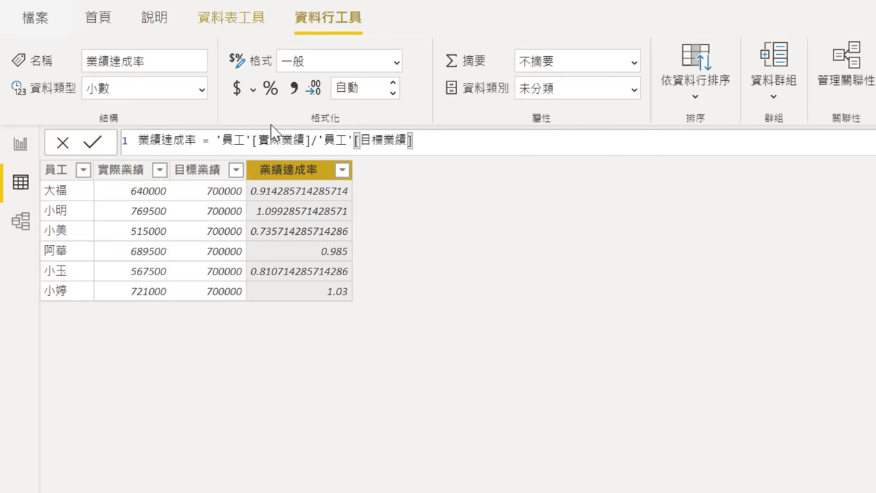
click(270, 89)
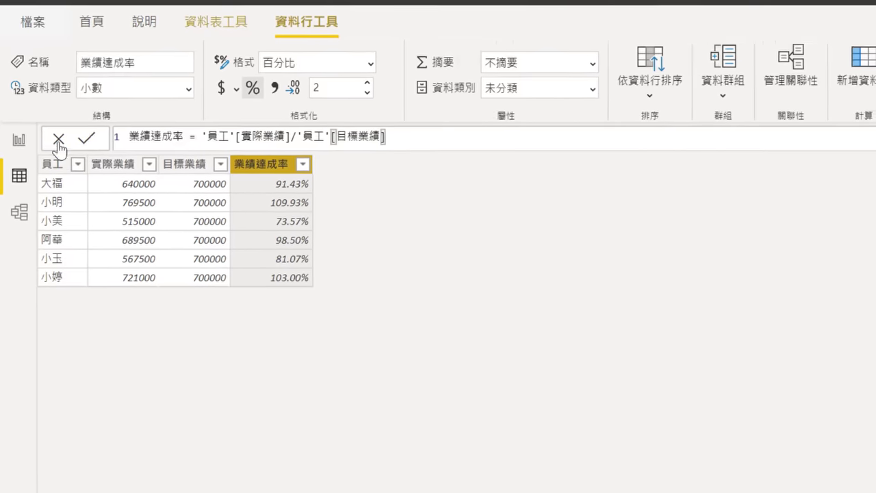
click(15, 129)
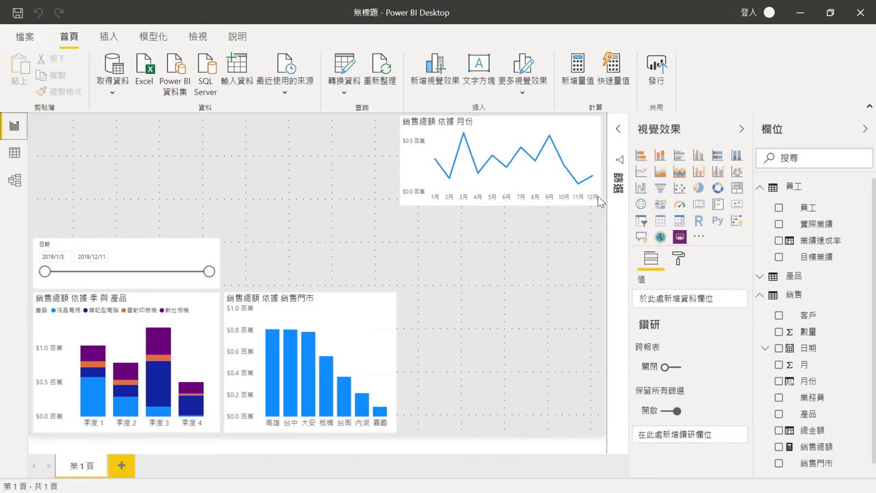
- Add a bar chart showing the sum of 業績達成率 for each 員工
click(641, 156)
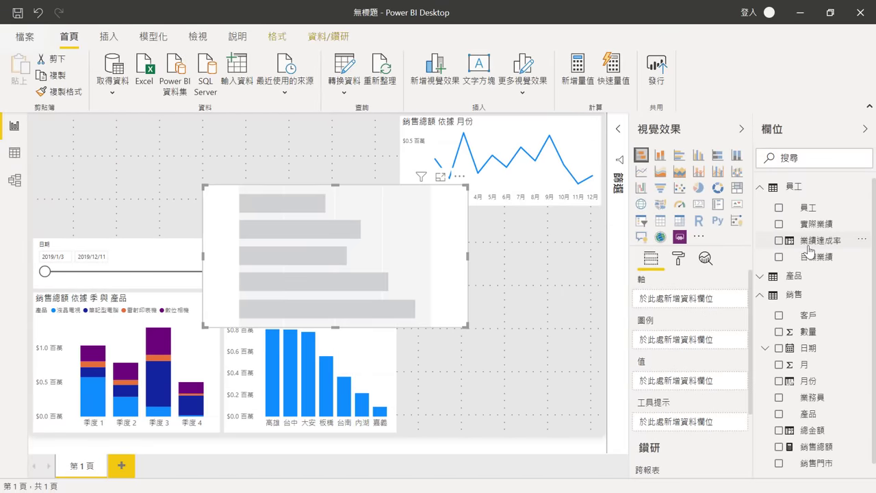
drag(813, 240, 705, 383)
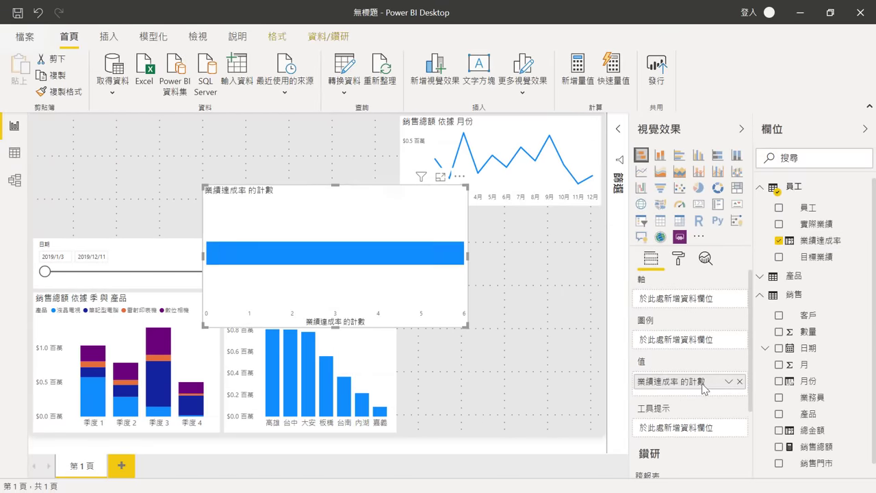
click(724, 381)
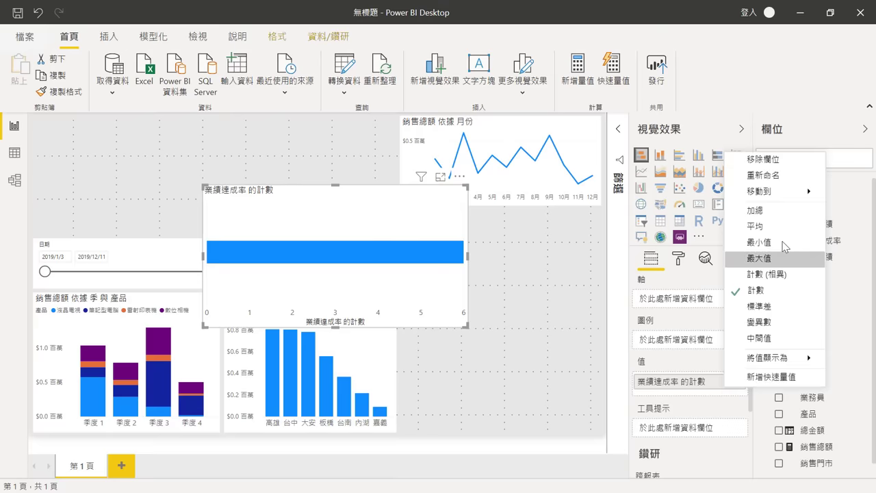
click(783, 207)
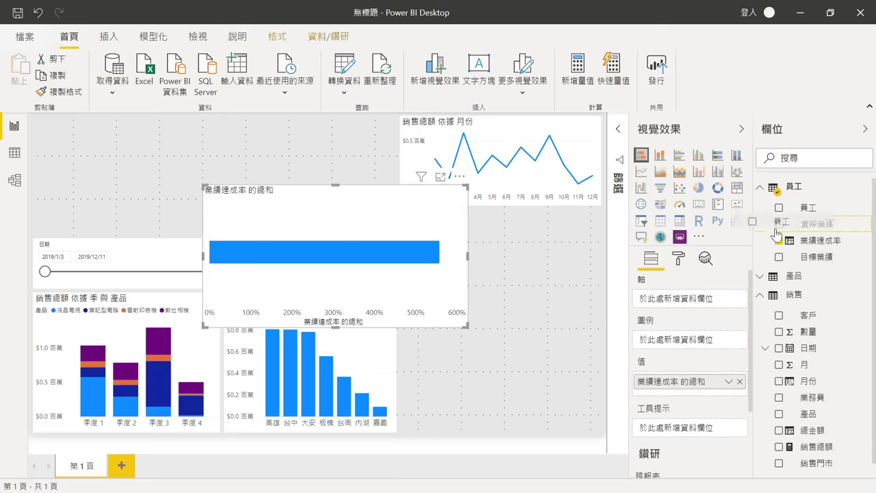
drag(793, 207, 698, 300)
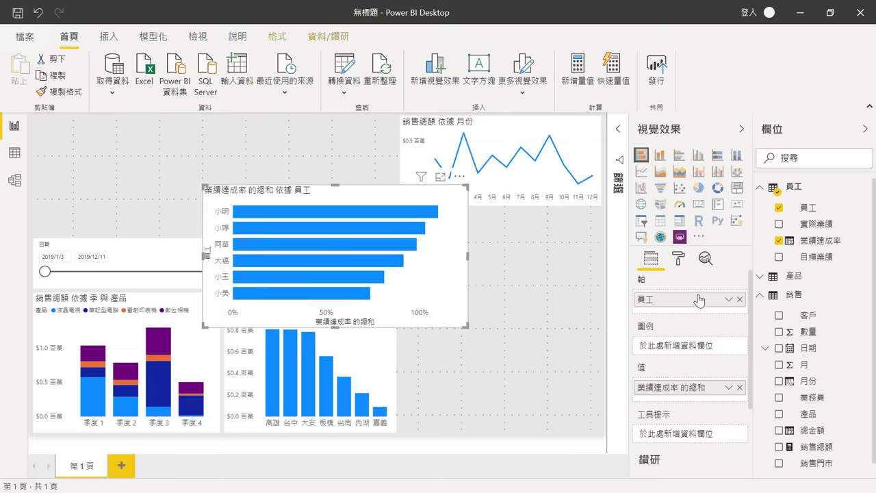
- Turn the bar chart's data labels on and its X axis off
click(679, 259)
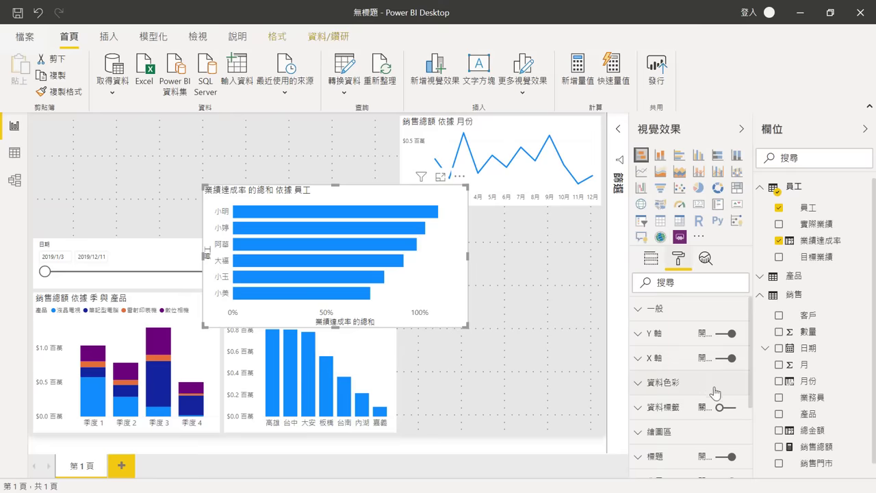
click(726, 407)
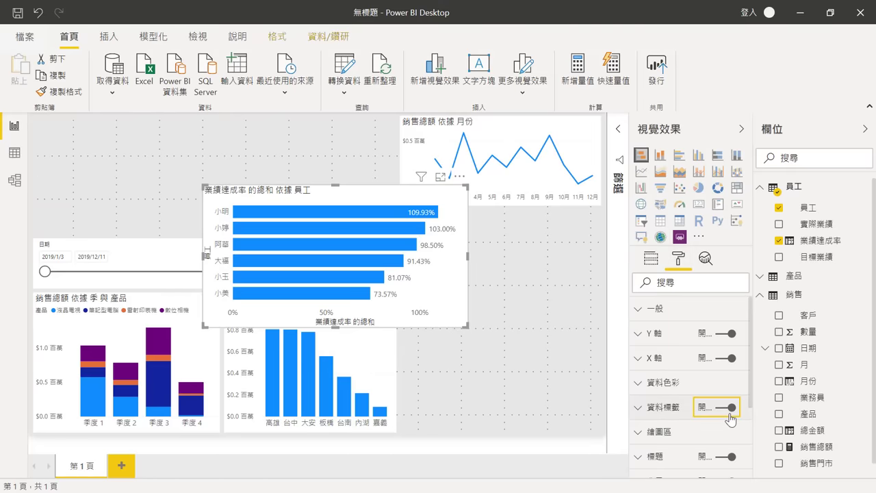
click(723, 358)
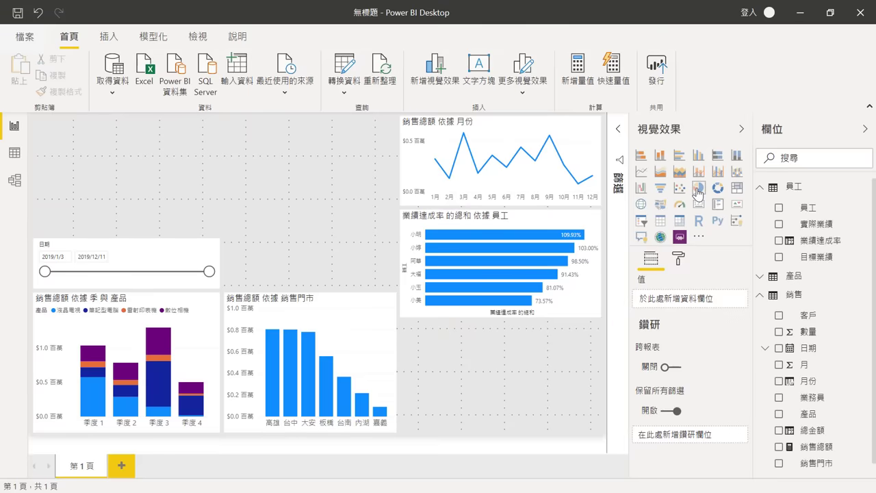
- Add a pie chart of 銷售總額 split by 客戶
click(698, 187)
drag(804, 446, 711, 381)
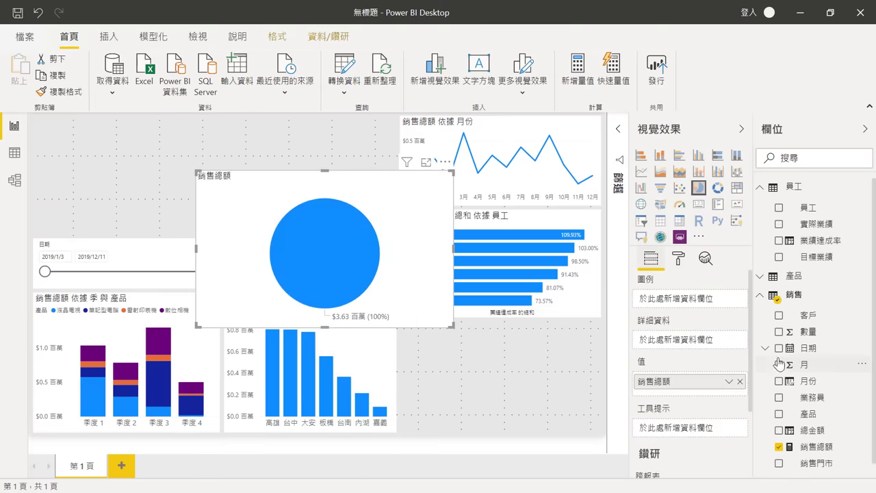
drag(808, 315, 716, 296)
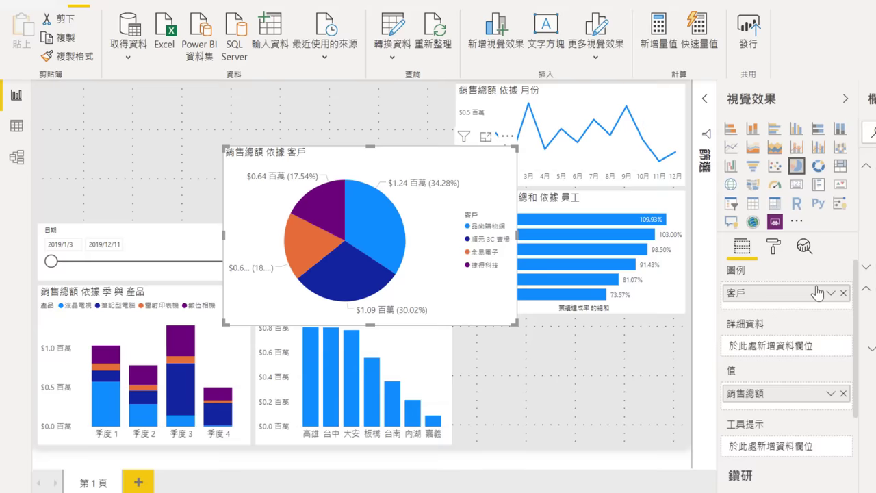
- Set the pie's detail labels to 類別，總計百分比 and turn the legend off
click(773, 246)
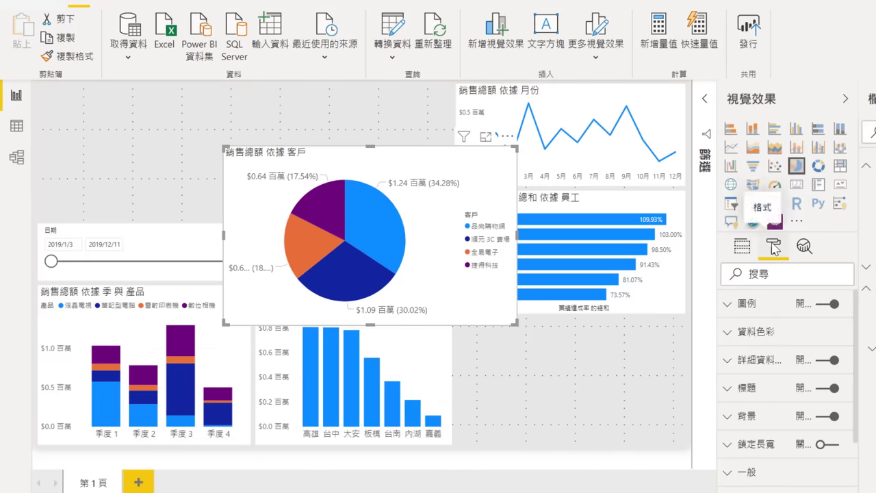
click(773, 361)
click(791, 404)
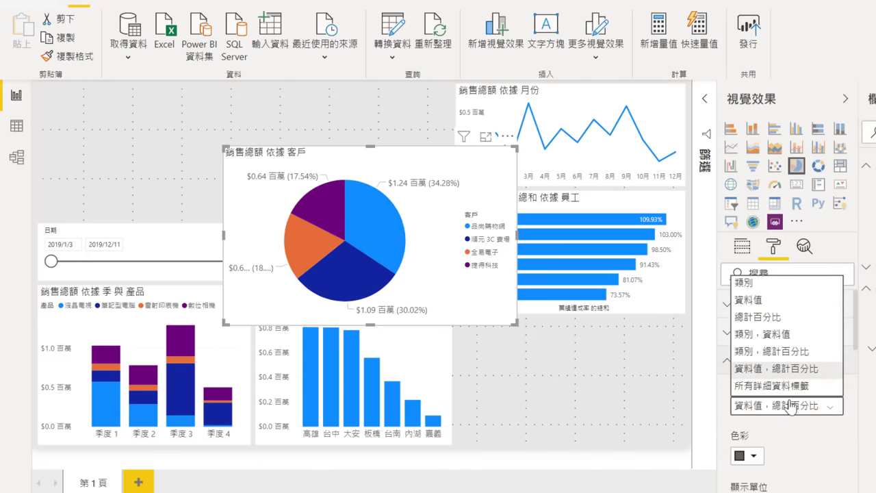
click(771, 351)
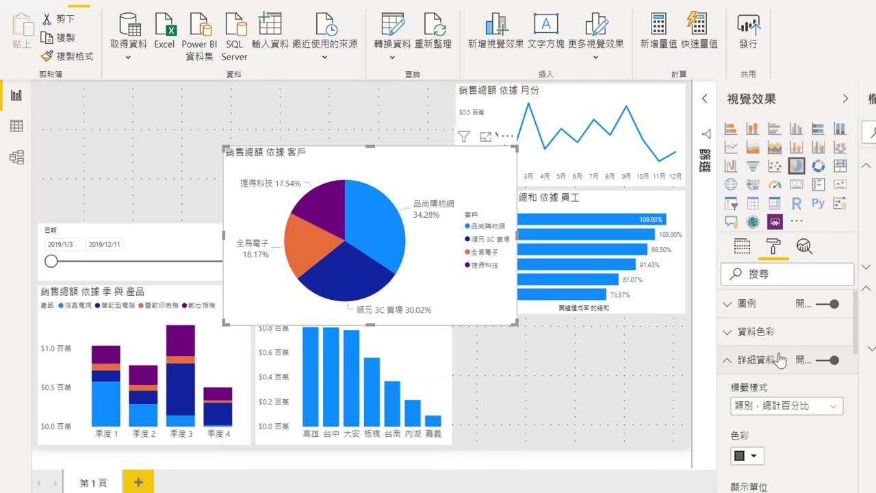
click(828, 305)
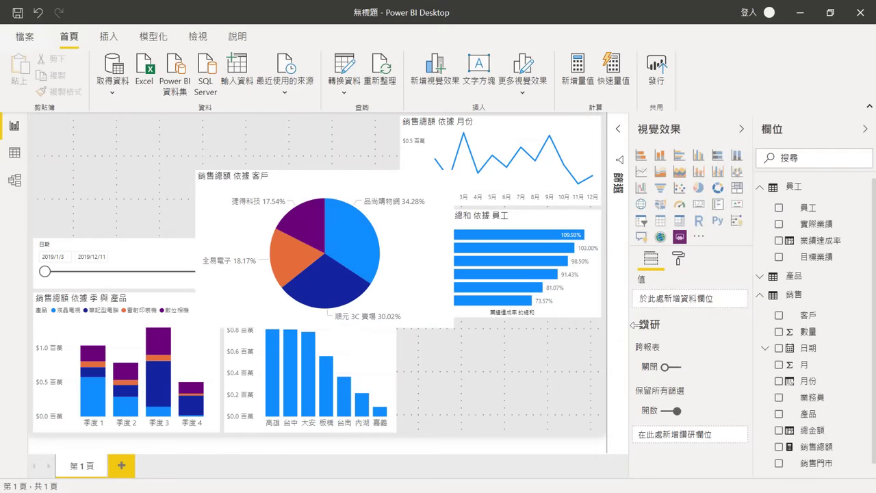
- Add a treemap with 銷售總額 as values grouped by 產品
click(737, 187)
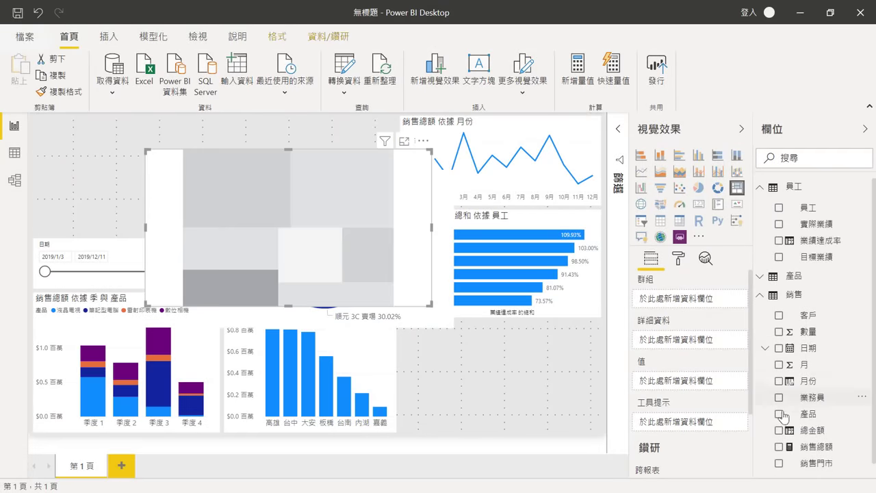
drag(804, 452, 719, 378)
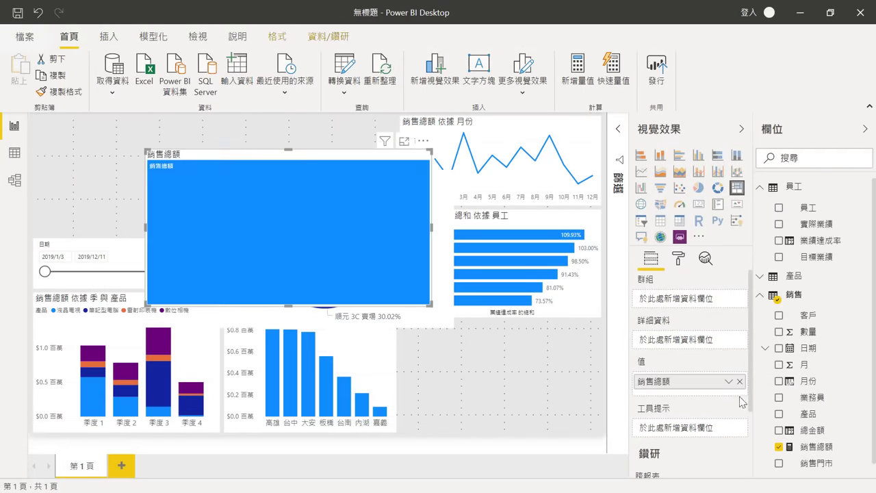
drag(810, 414, 717, 304)
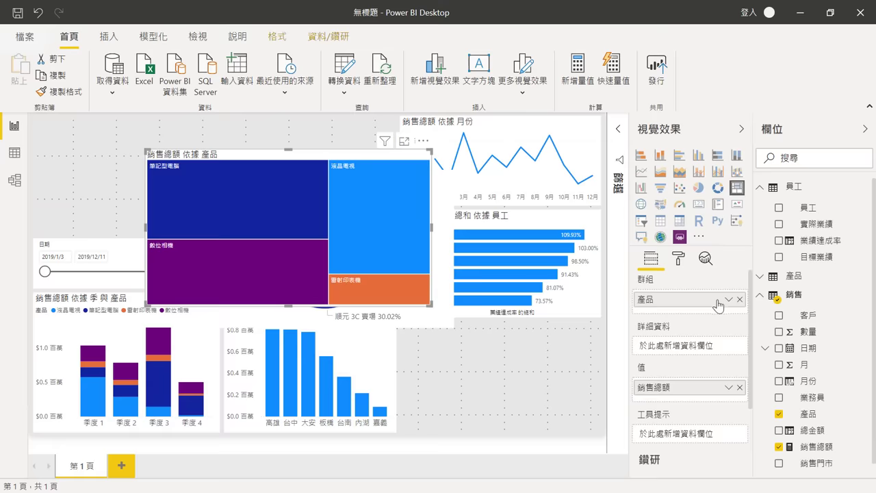
- Turn on the treemap's data labels with display units set to None
click(680, 260)
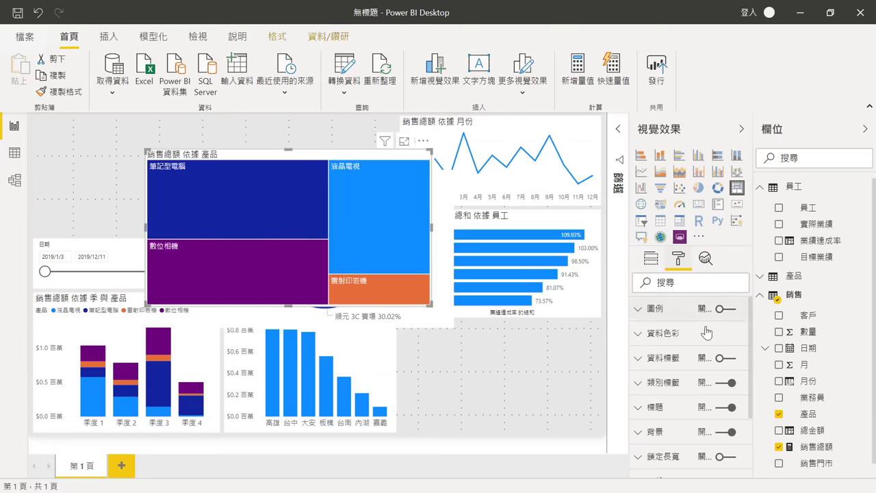
click(726, 360)
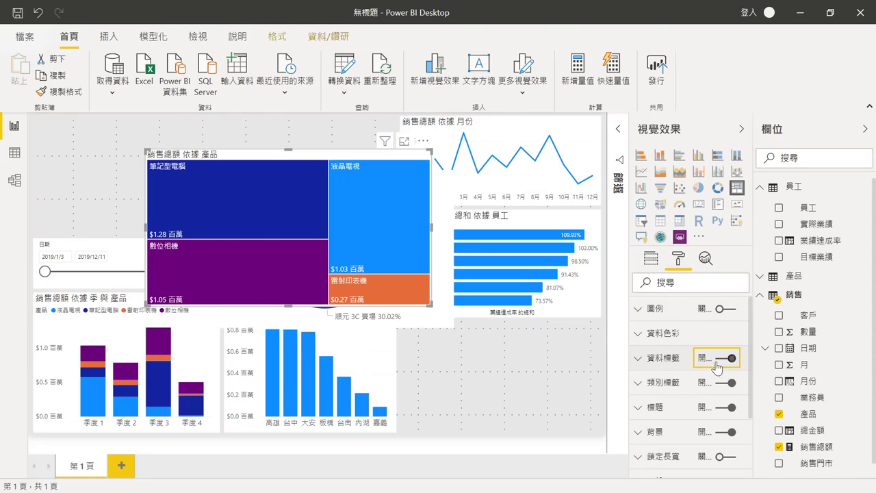
click(684, 360)
click(731, 449)
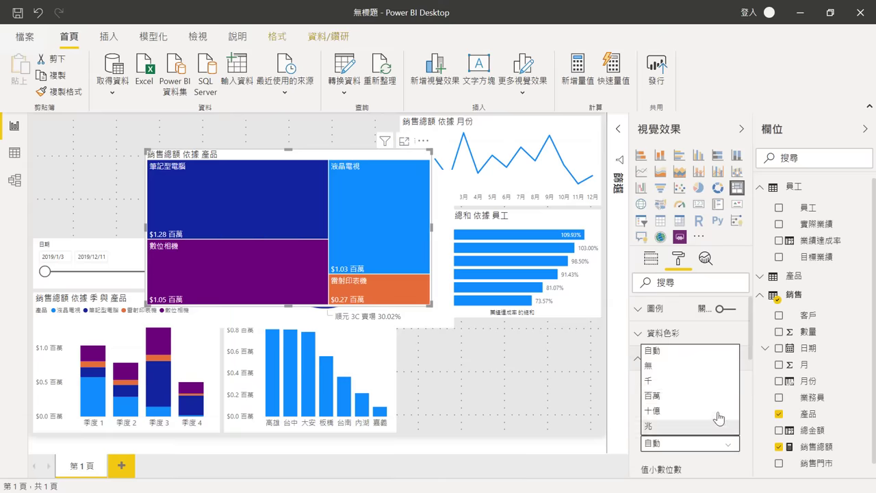
click(709, 366)
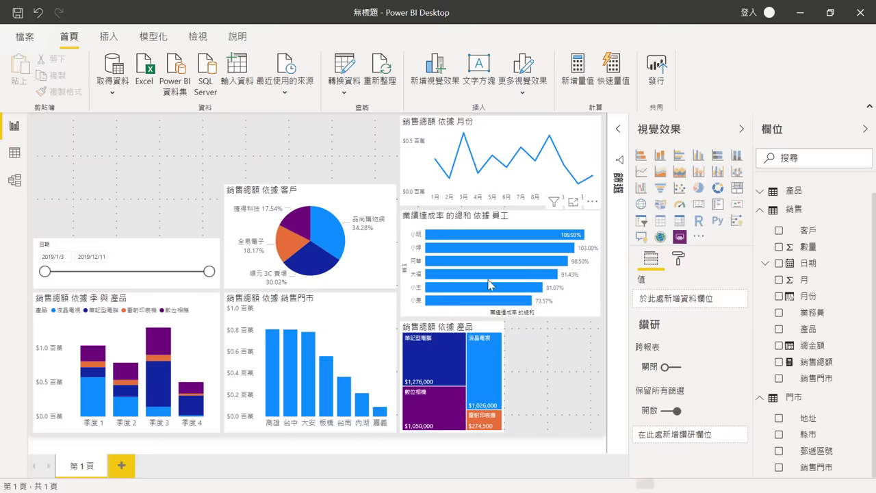
- Add a map with 縣市 as location and 銷售總額 as bubble size, placed beside the treemap
click(638, 207)
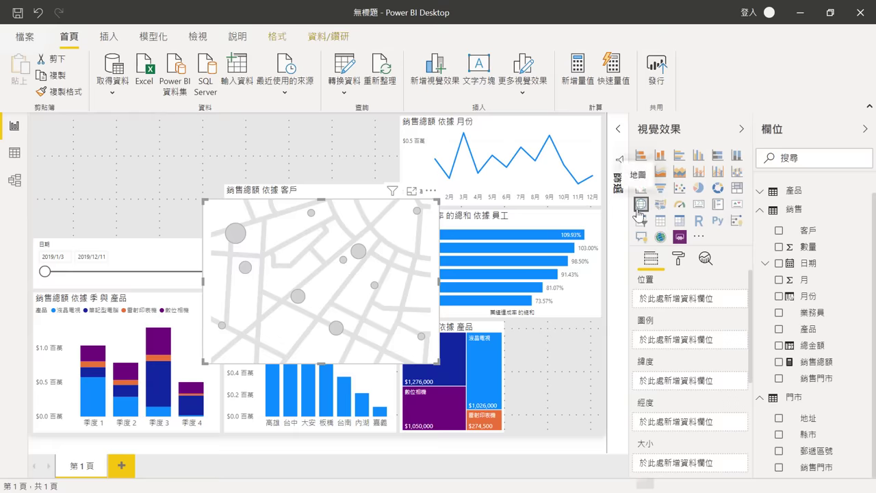
drag(808, 434, 709, 302)
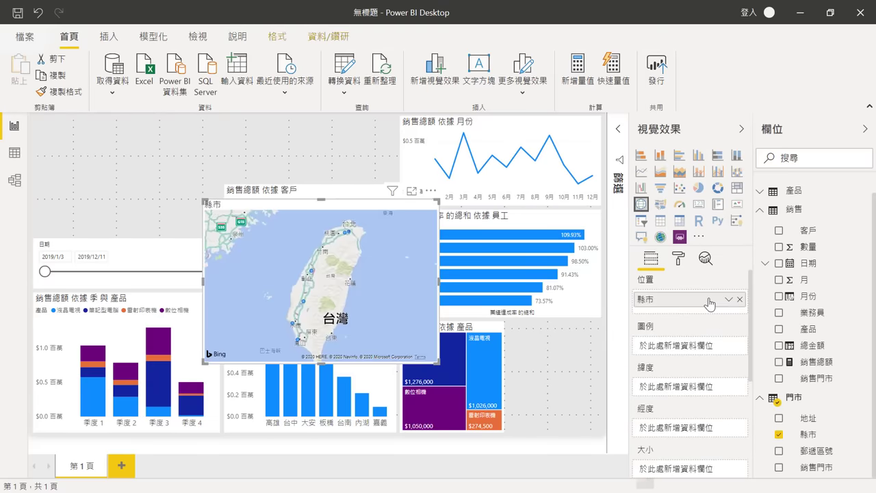
drag(815, 363, 717, 470)
mouse_move(412, 209)
mouse_down()
mouse_move(556, 283)
mouse_move(570, 275)
mouse_up()
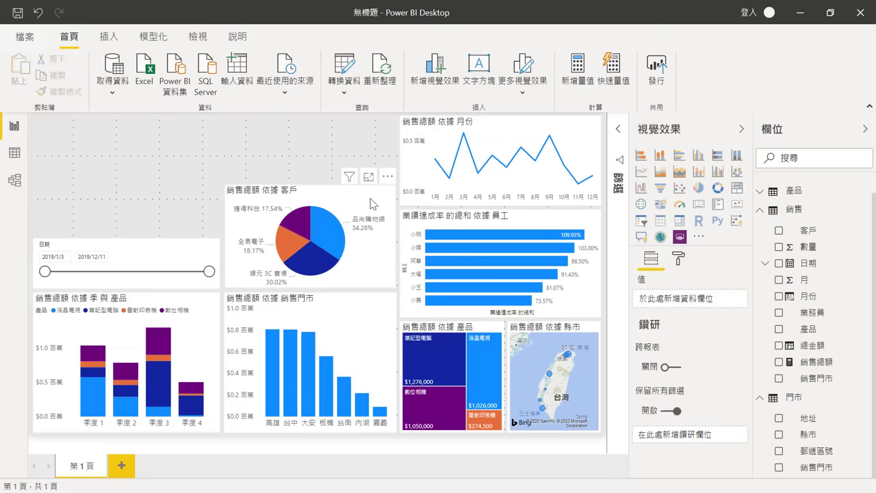
- Add a 銷售總額 card with display units None, placed above the date slicer
click(698, 206)
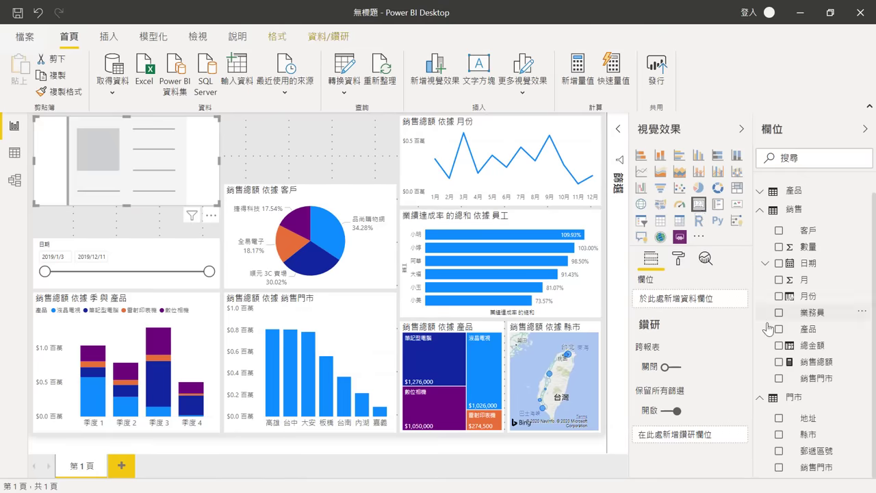
drag(811, 361, 717, 309)
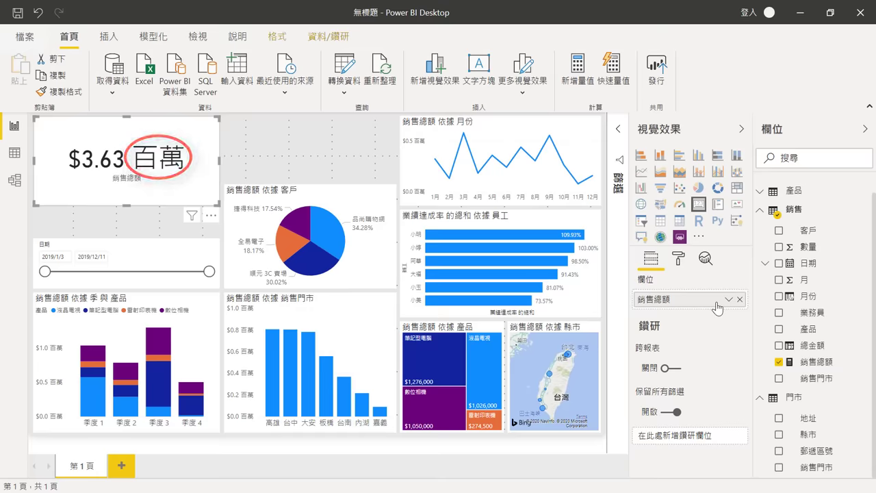
click(678, 259)
click(686, 310)
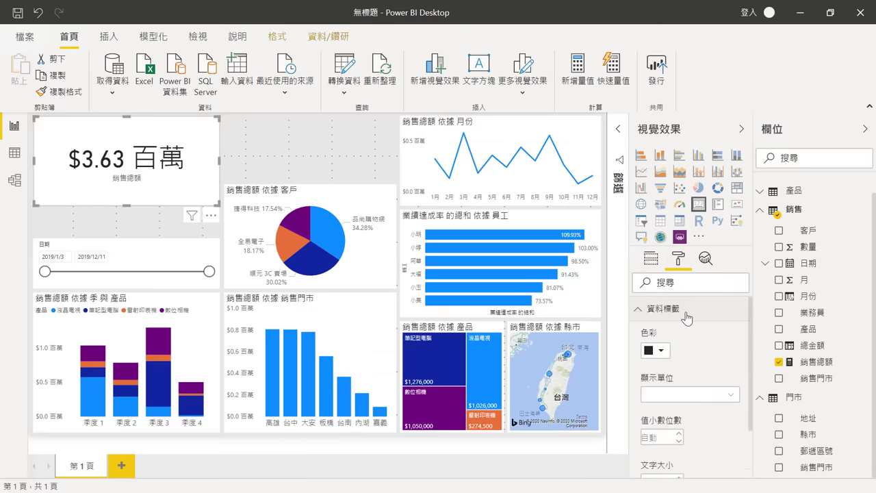
click(715, 393)
click(702, 317)
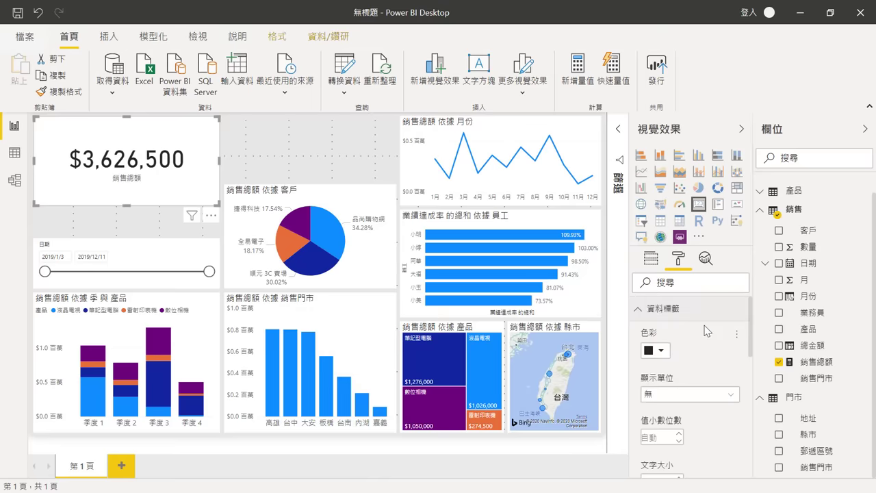
mouse_move(206, 198)
mouse_down()
mouse_move(206, 266)
mouse_move(217, 230)
mouse_up()
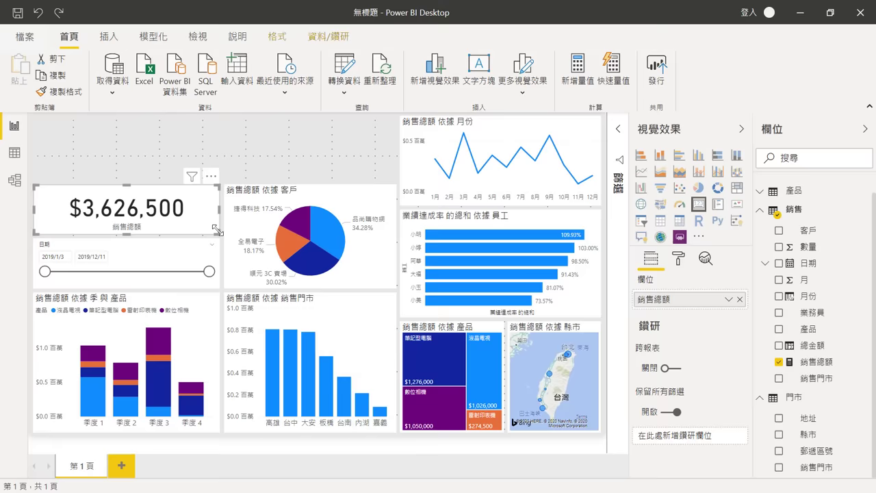
- Duplicate the sales card and move the copy to the top middle
key(ctrl+c)
key(ctrl+v)
mouse_move(288, 163)
mouse_down()
mouse_move(291, 123)
mouse_move(322, 123)
mouse_up()
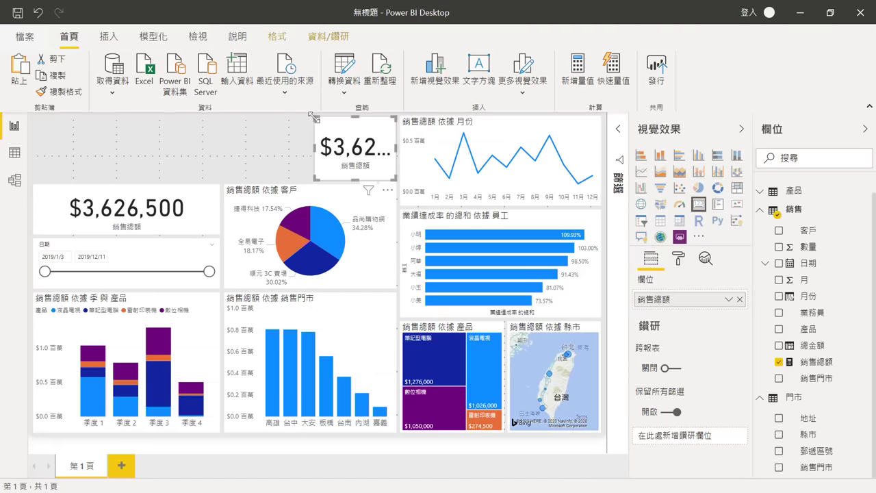
- Change the duplicate card's field to a count of 銷售門市
click(739, 299)
drag(807, 467, 695, 301)
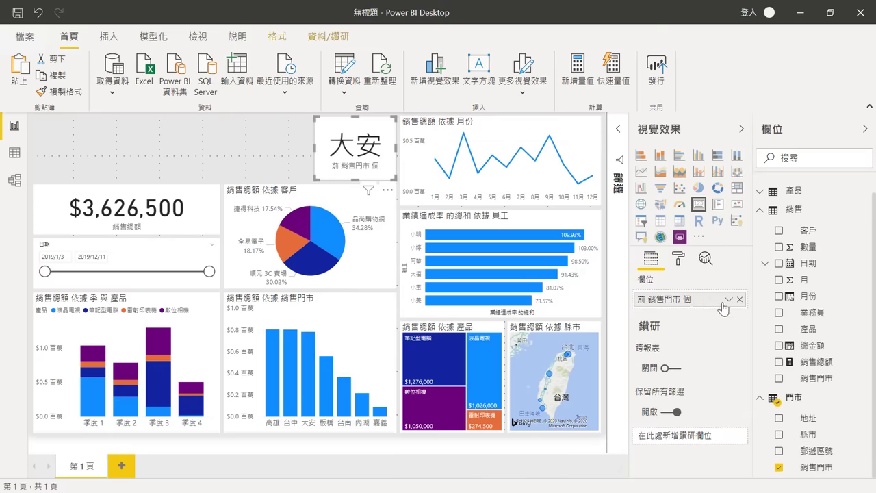
click(728, 299)
click(746, 398)
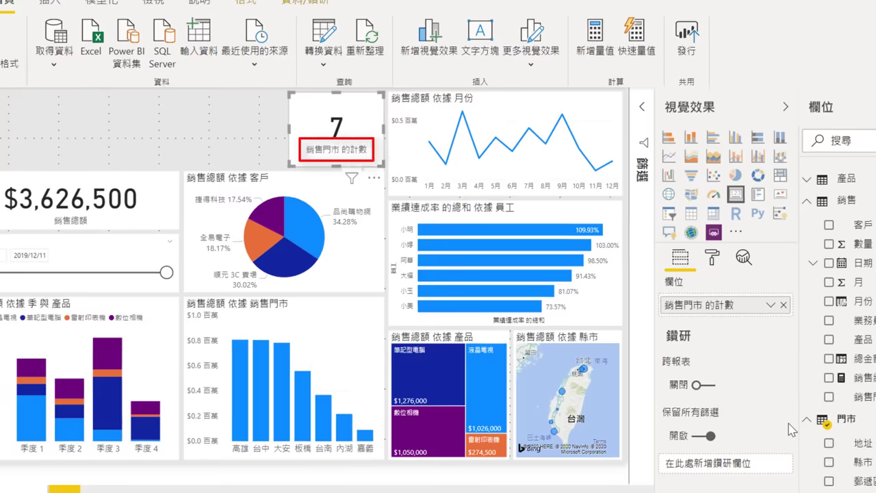
- Hide the card's category label and give it the title 門市數量
click(711, 263)
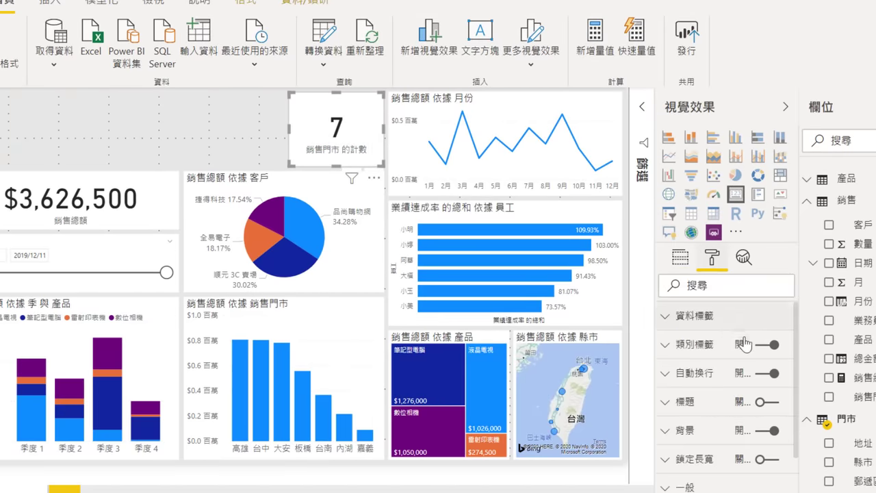
click(766, 346)
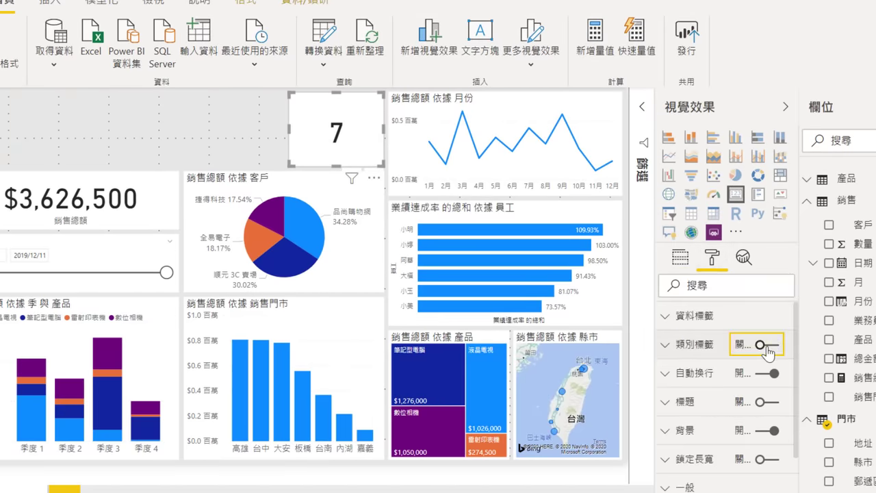
click(766, 402)
click(684, 402)
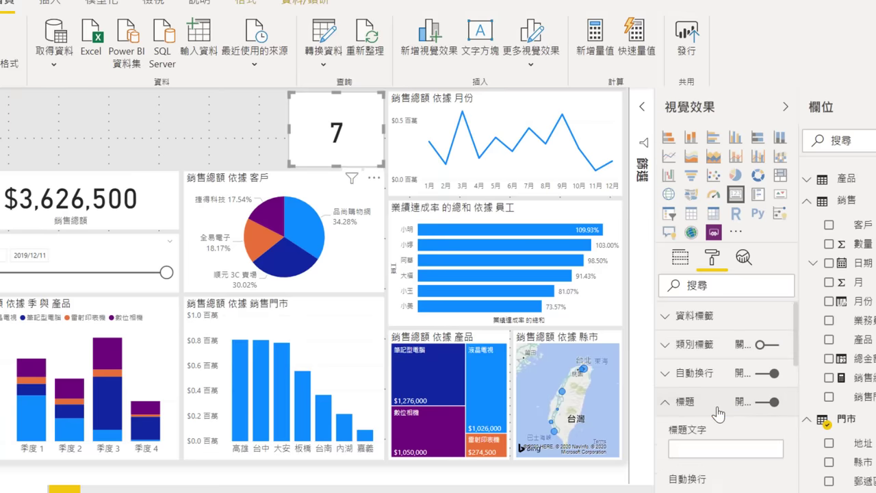
text(門市數量)
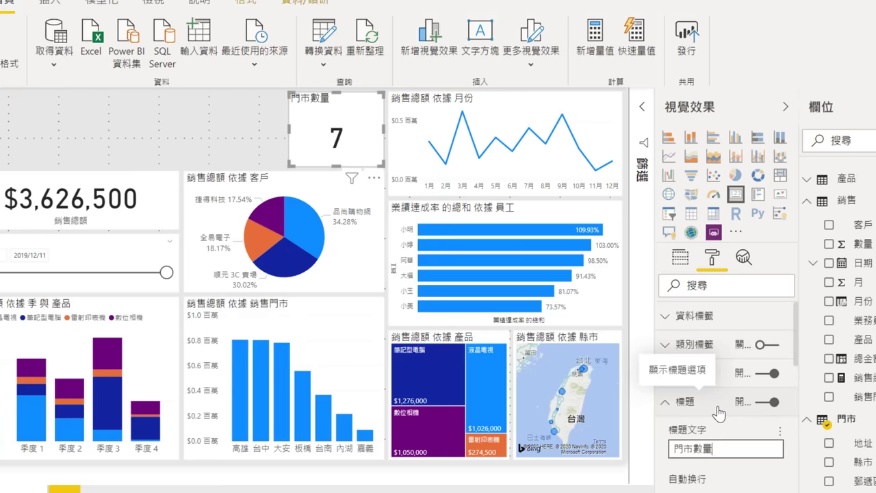
- Duplicate the 門市數量 card to its left and retitle the copy 平均業績達成率
key(ctrl+c)
key(ctrl+v)
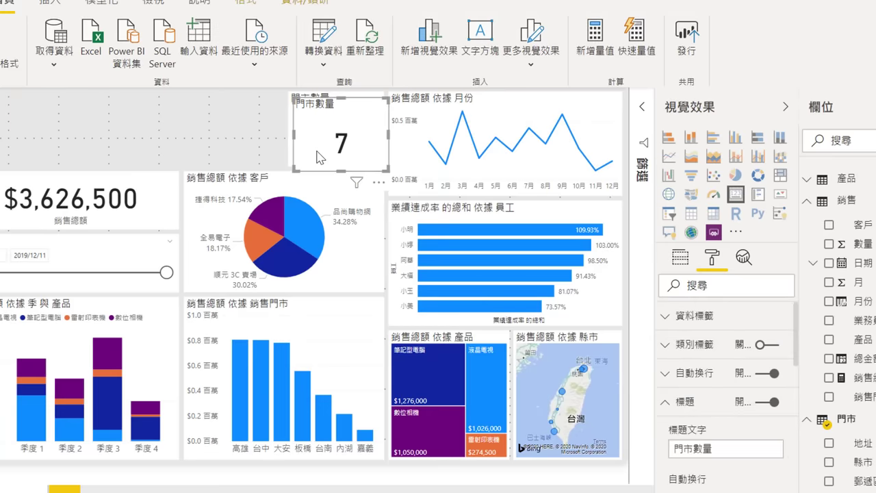
drag(335, 137, 233, 137)
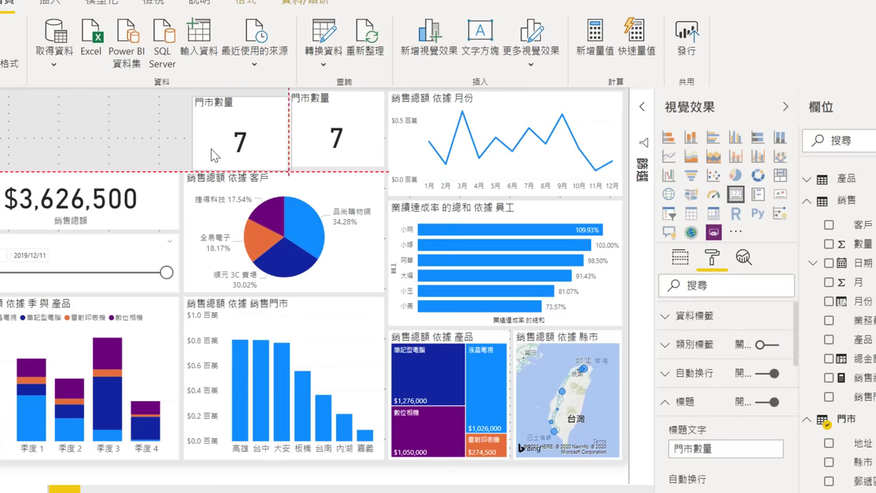
triple_click(723, 448)
text(平均業績YBGW)
text(達成率)
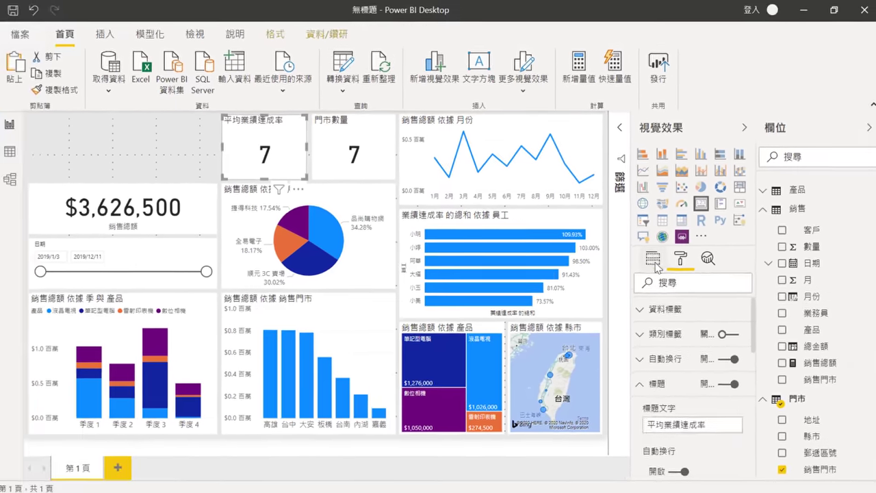
- Replace the store count on the 平均業績達成率 card with the average of 業績達成率 (92.92%)
click(651, 258)
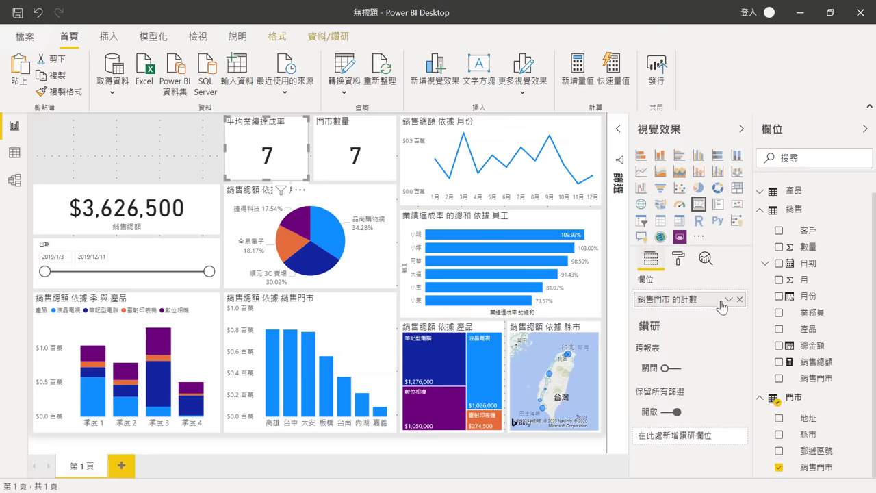
click(739, 301)
scroll(787, 205, up, 1)
click(792, 186)
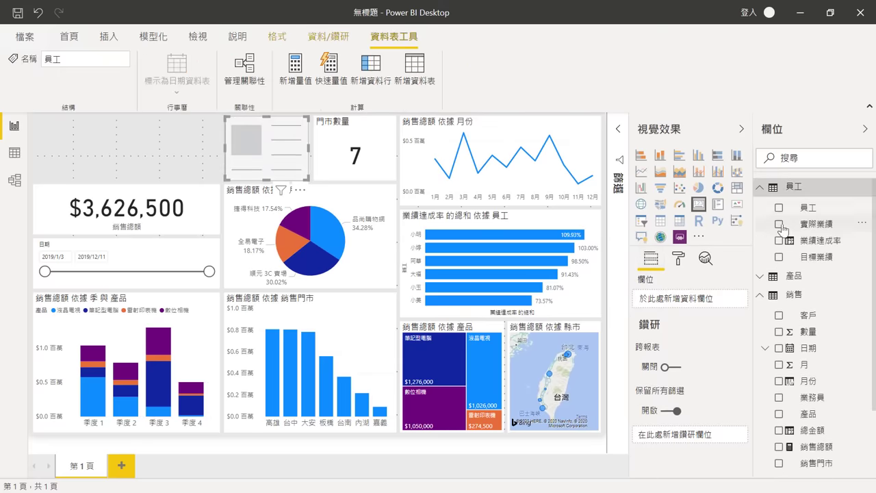
mouse_move(814, 240)
mouse_down()
mouse_move(762, 282)
mouse_move(684, 299)
mouse_up()
click(739, 299)
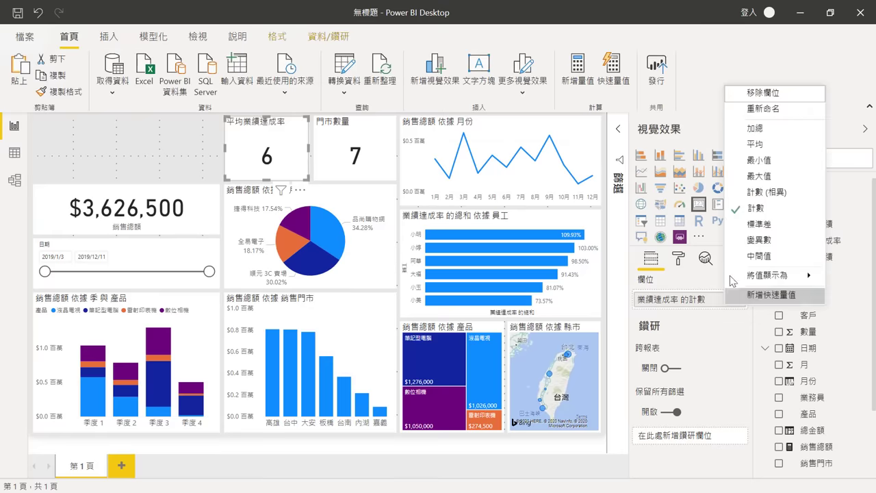
click(738, 144)
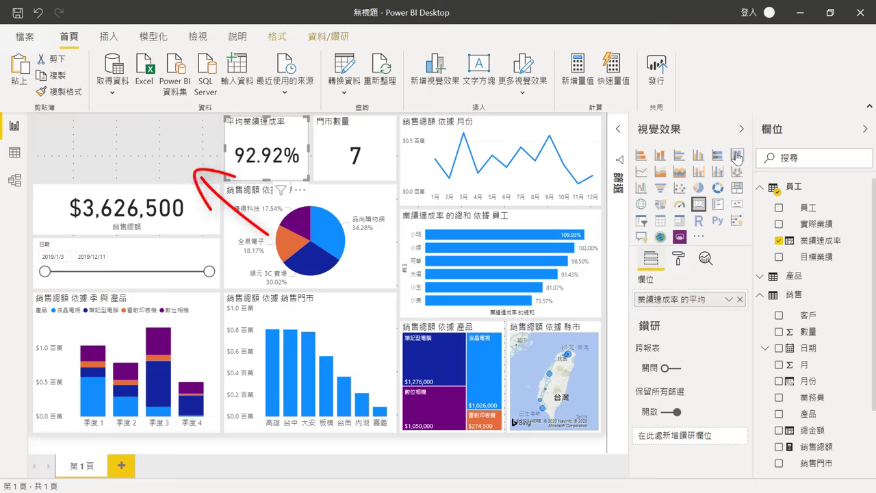
- Insert the XECOM Logo image top-left and turn its background on
click(107, 38)
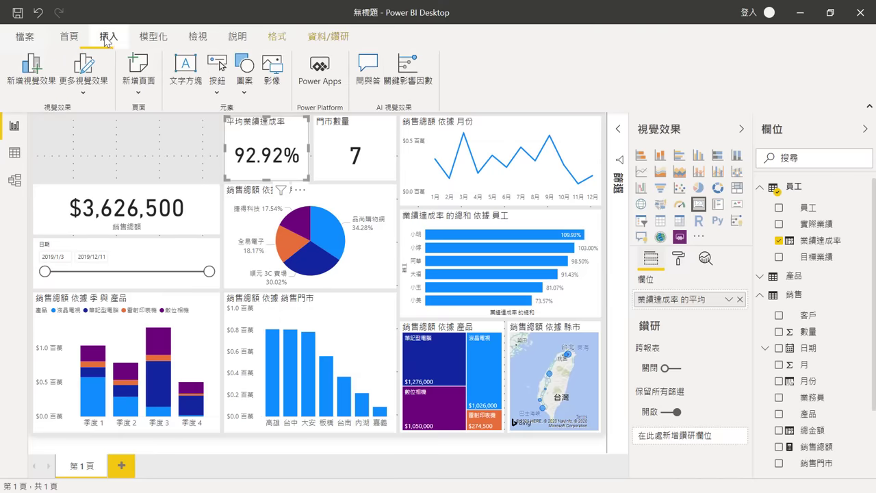
click(269, 82)
click(205, 116)
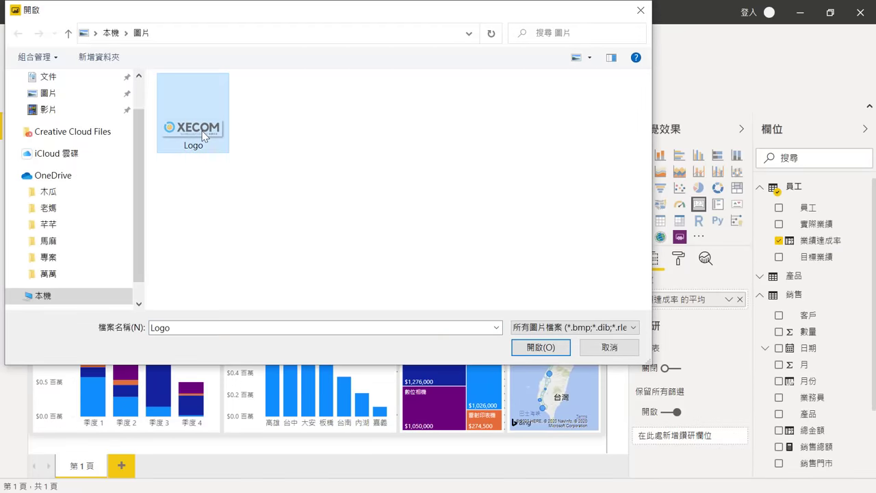
click(541, 345)
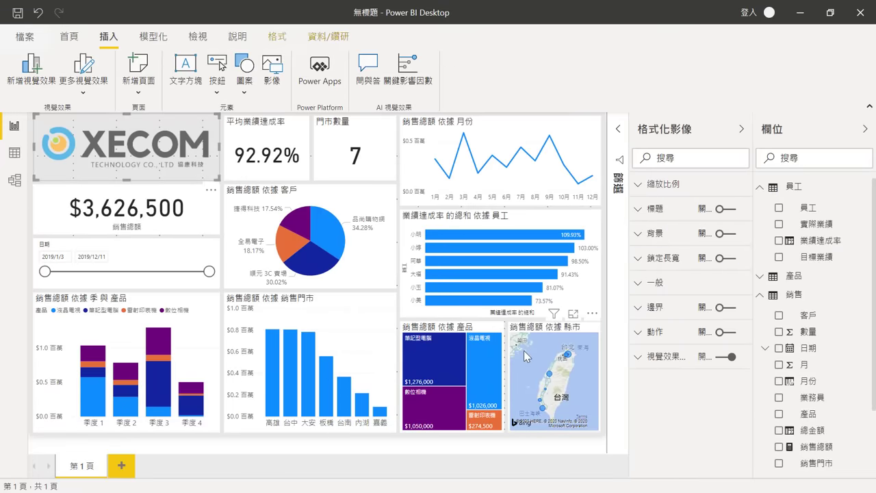
click(719, 234)
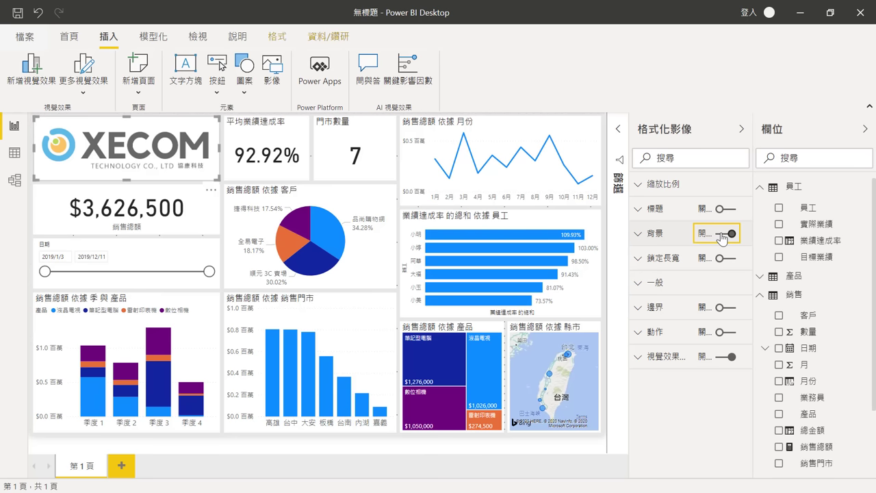
- Preview built-in report themes, trying a dark theme and then a light-blue one
click(198, 36)
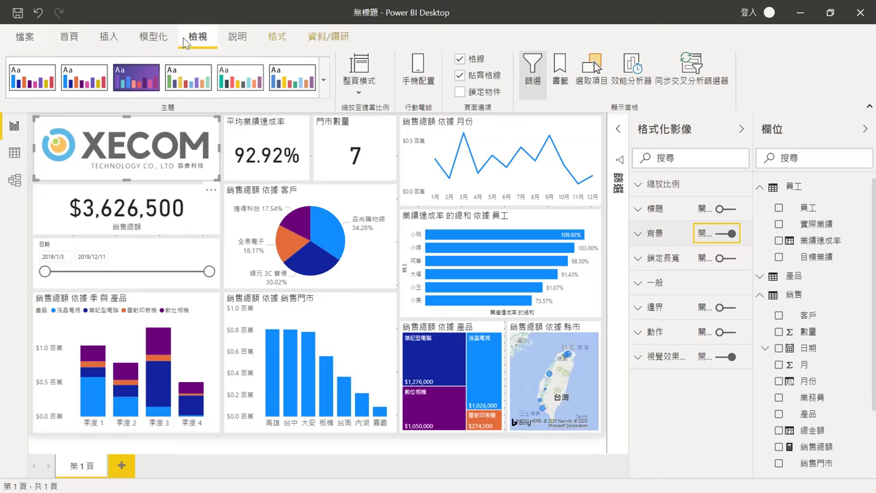
click(323, 80)
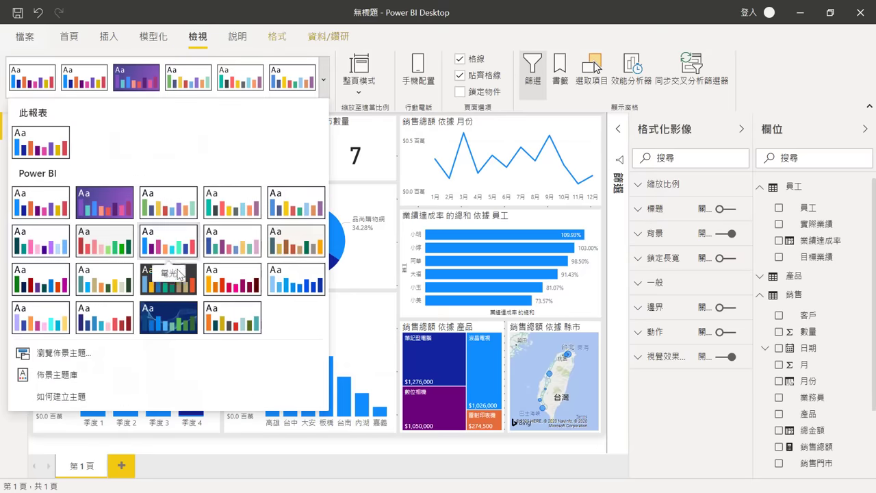
click(170, 287)
click(298, 289)
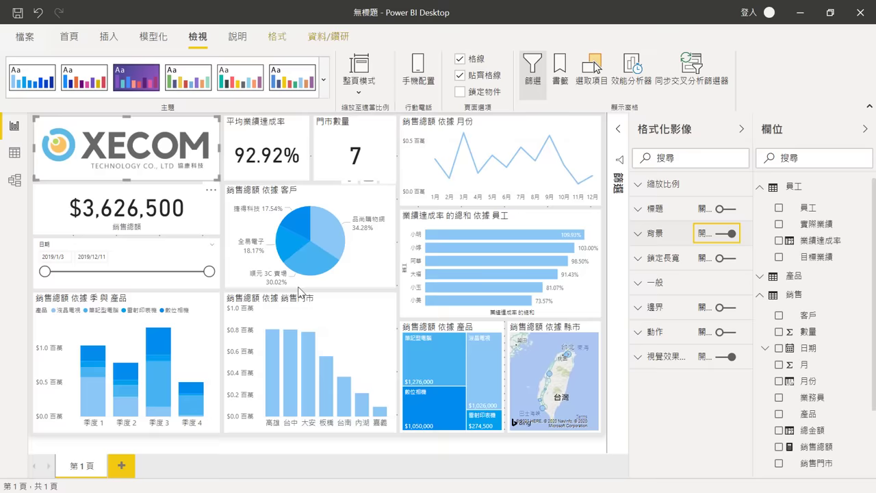
- Import the Spring Day.json theme file to recolour the visuals green, blue and grey
click(323, 80)
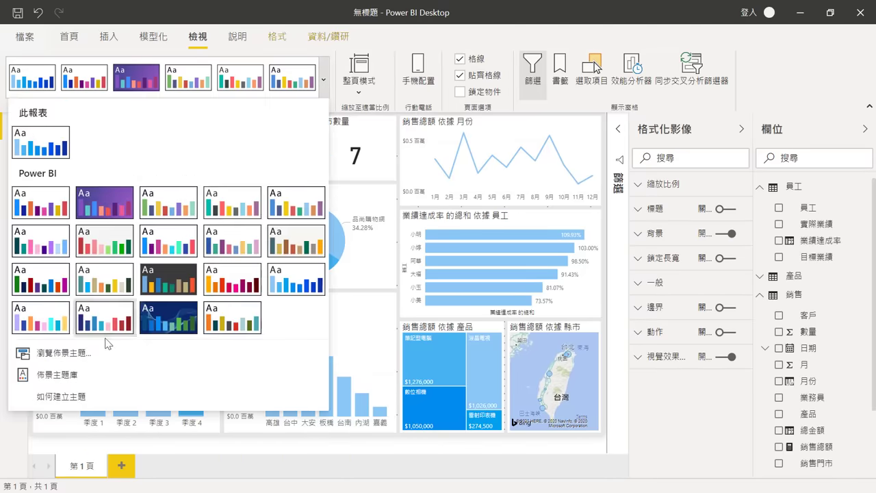
click(76, 375)
scroll(89, 376, down, 2)
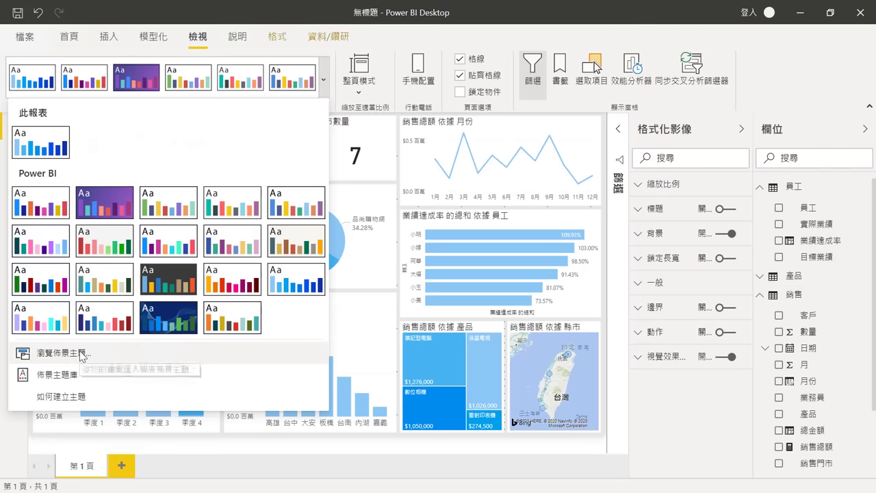
click(79, 352)
click(192, 113)
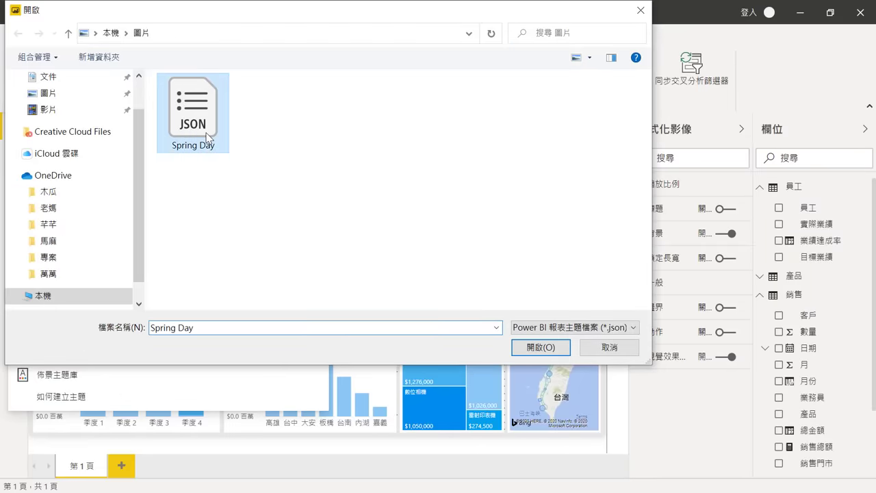
click(529, 350)
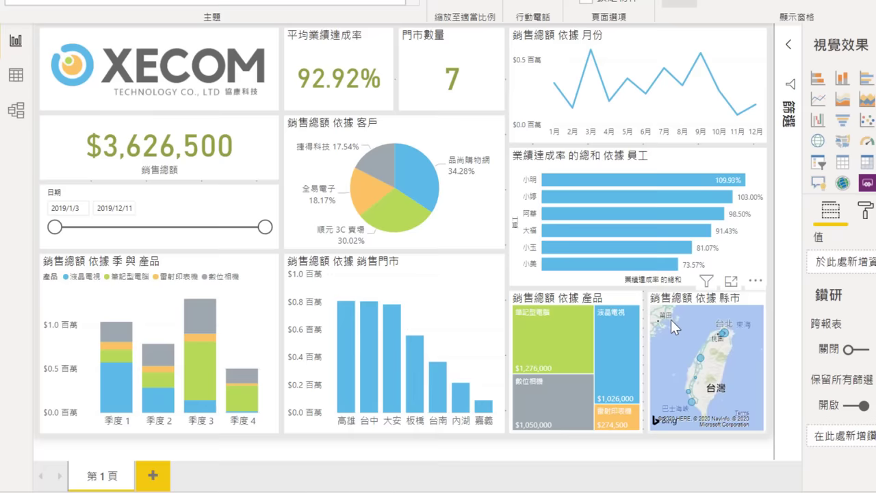
click(363, 199)
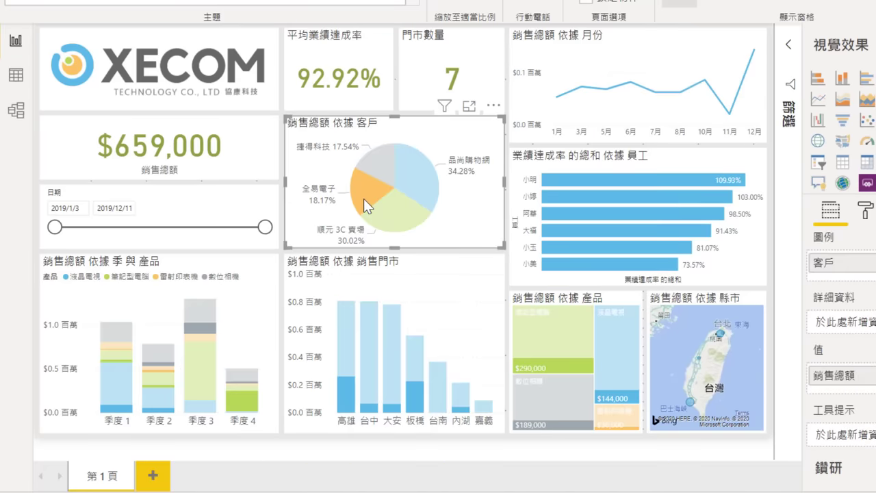
click(573, 215)
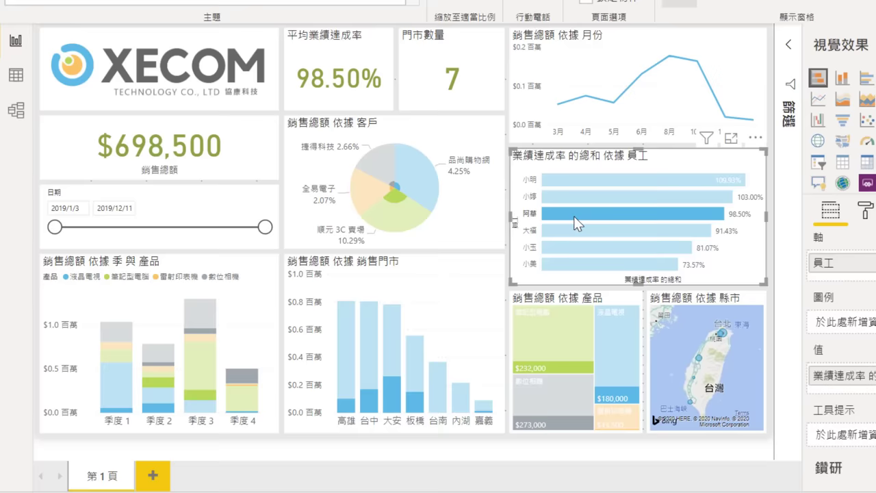
click(541, 331)
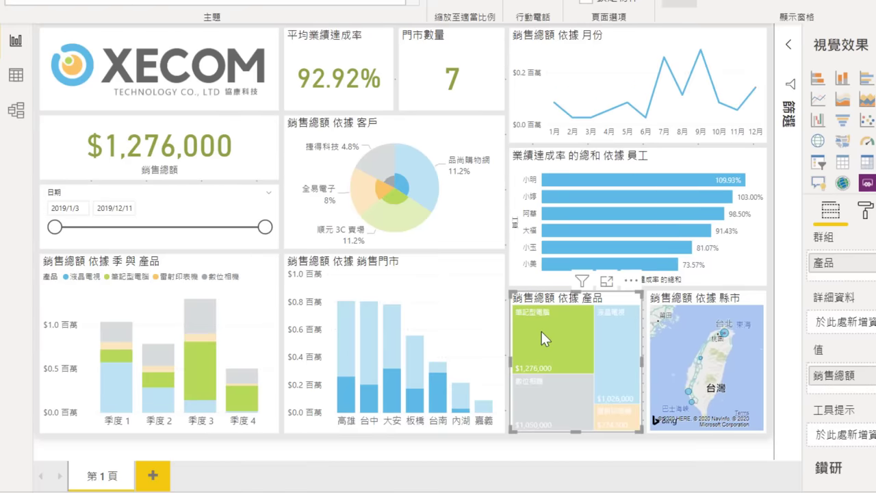
click(373, 318)
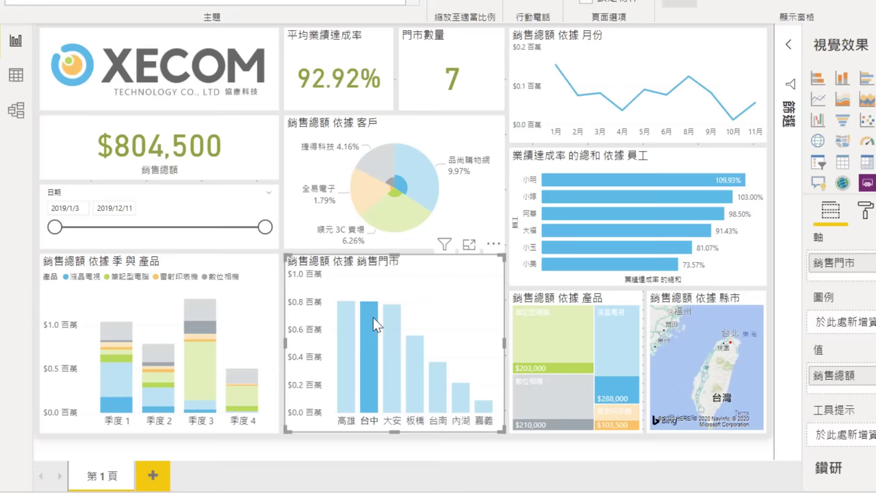
ctrl+click(394, 327)
ctrl+click(420, 354)
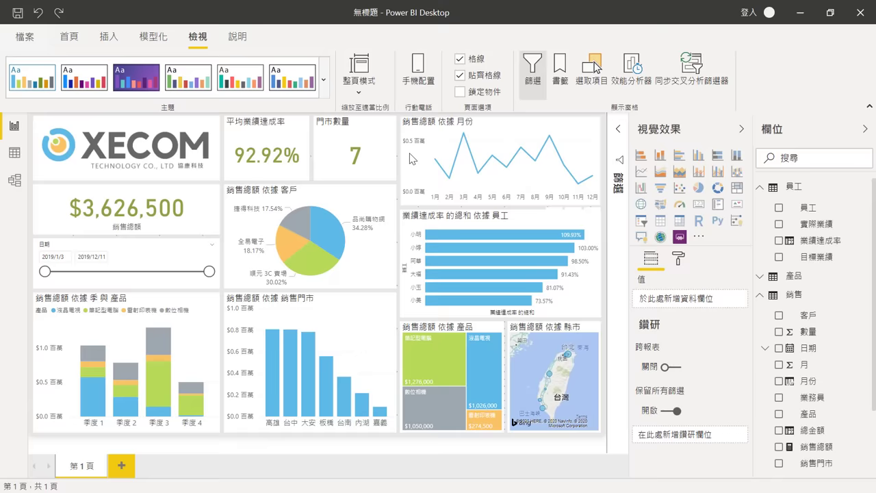
- In Phone Layout, stack the XECOM logo, store sales chart and stacked column chart at full width
click(424, 89)
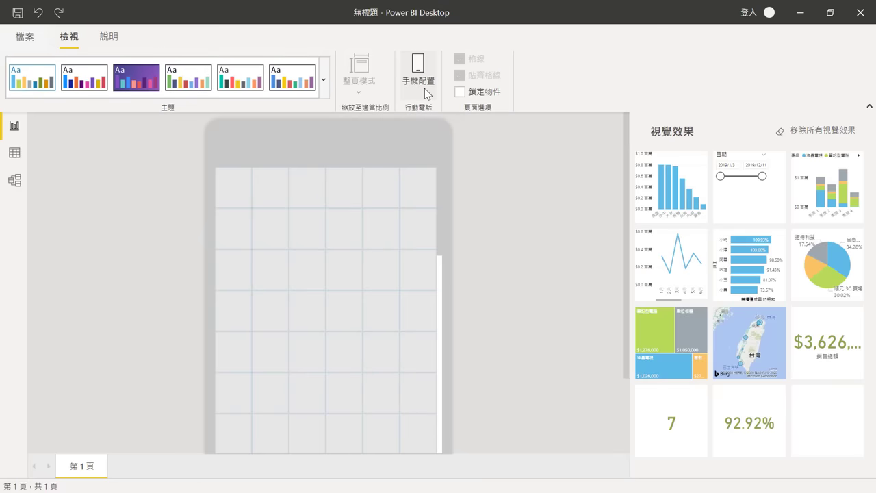
mouse_move(827, 421)
mouse_down()
mouse_move(351, 303)
mouse_move(432, 224)
mouse_up()
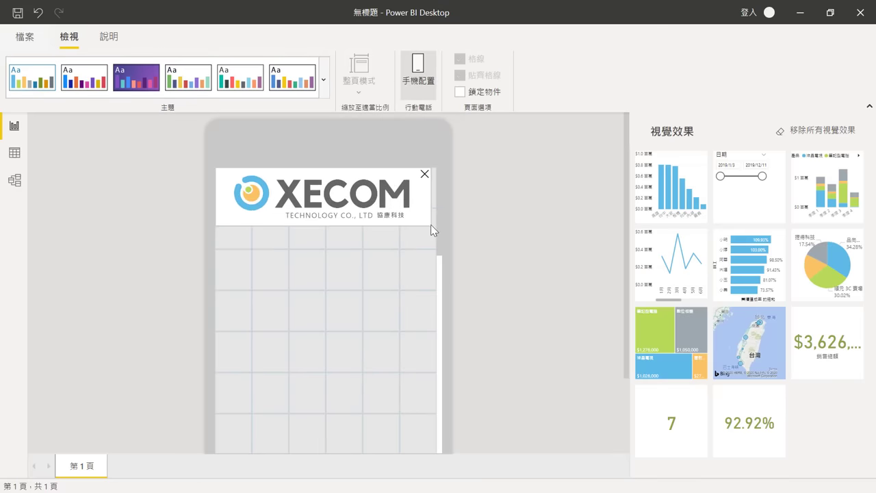
drag(672, 202, 275, 267)
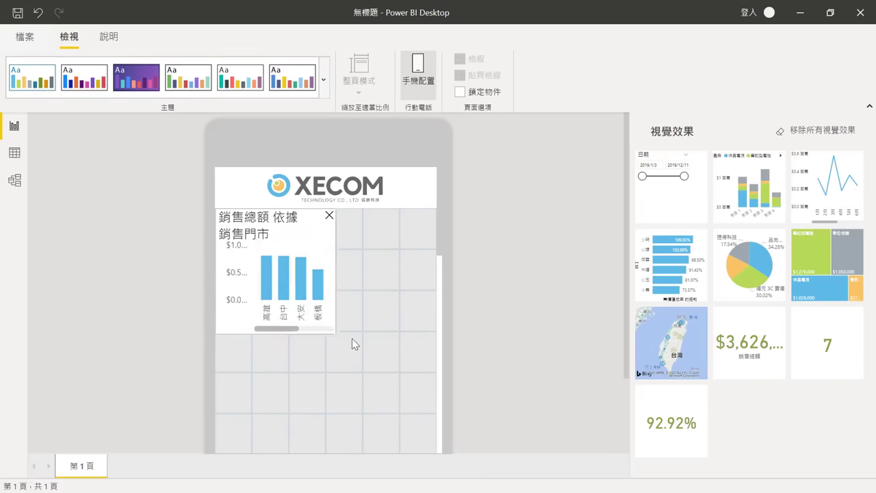
drag(333, 333, 430, 362)
drag(747, 186, 404, 339)
drag(325, 362, 430, 354)
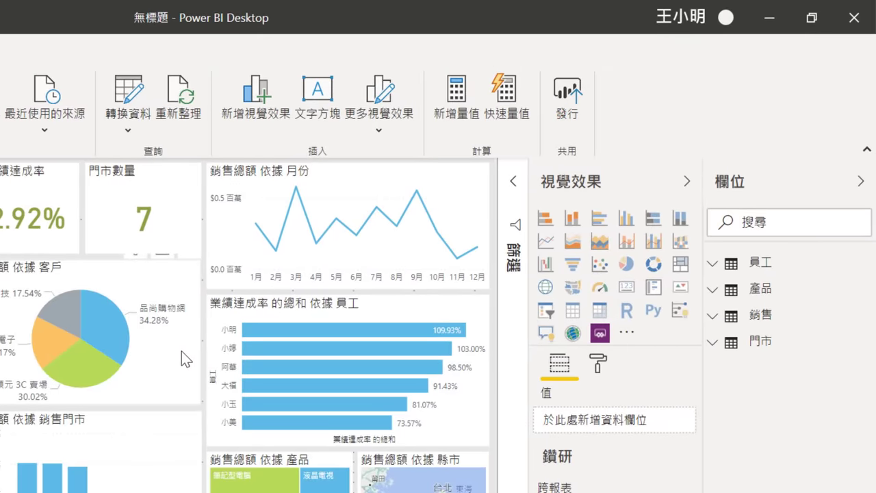
- Publish Demo.pbix to the Power BI service from the Home tab
click(565, 116)
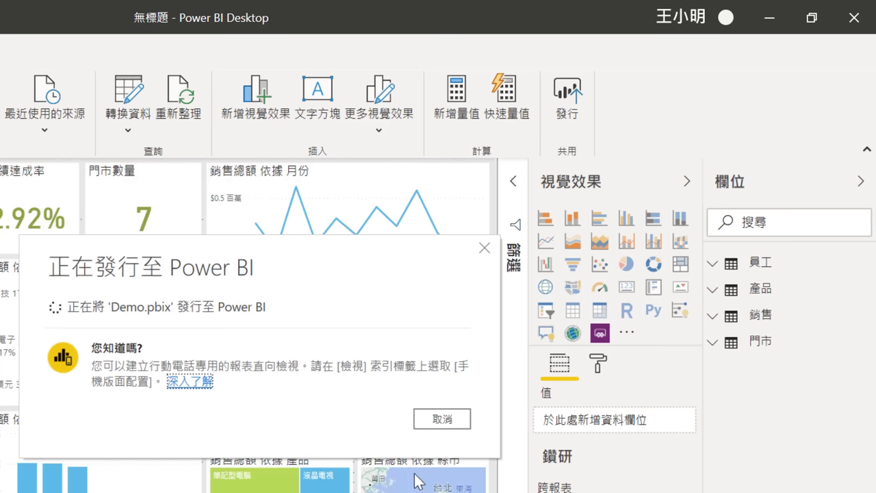